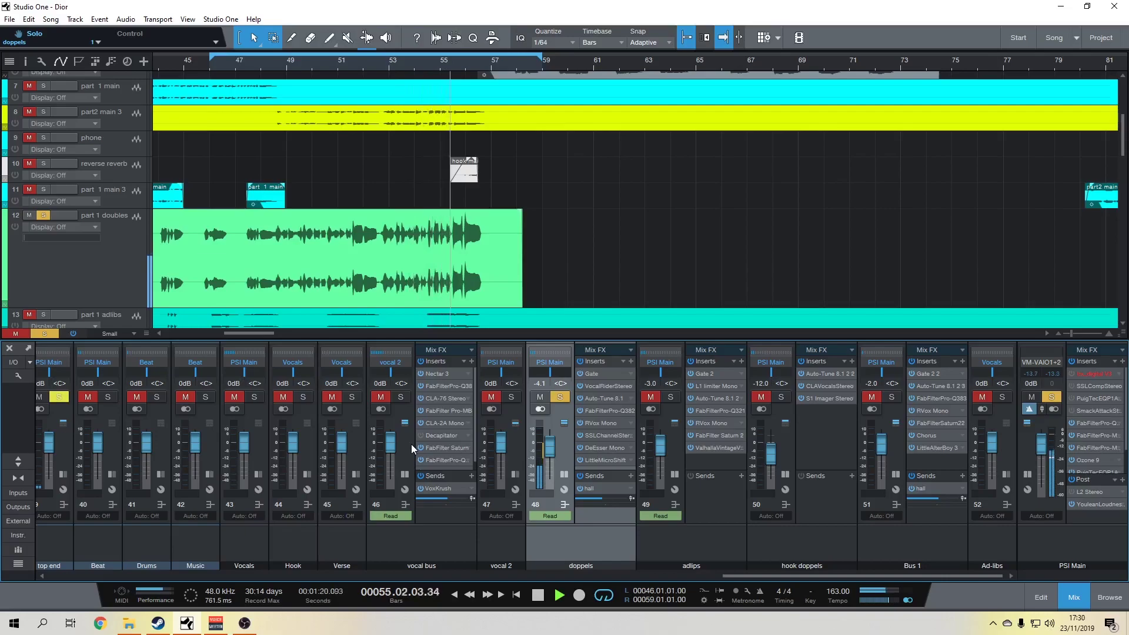
- Switch off the insert effects on the doppels channel and play the dry doubles around bars 52 to 53
key(space)
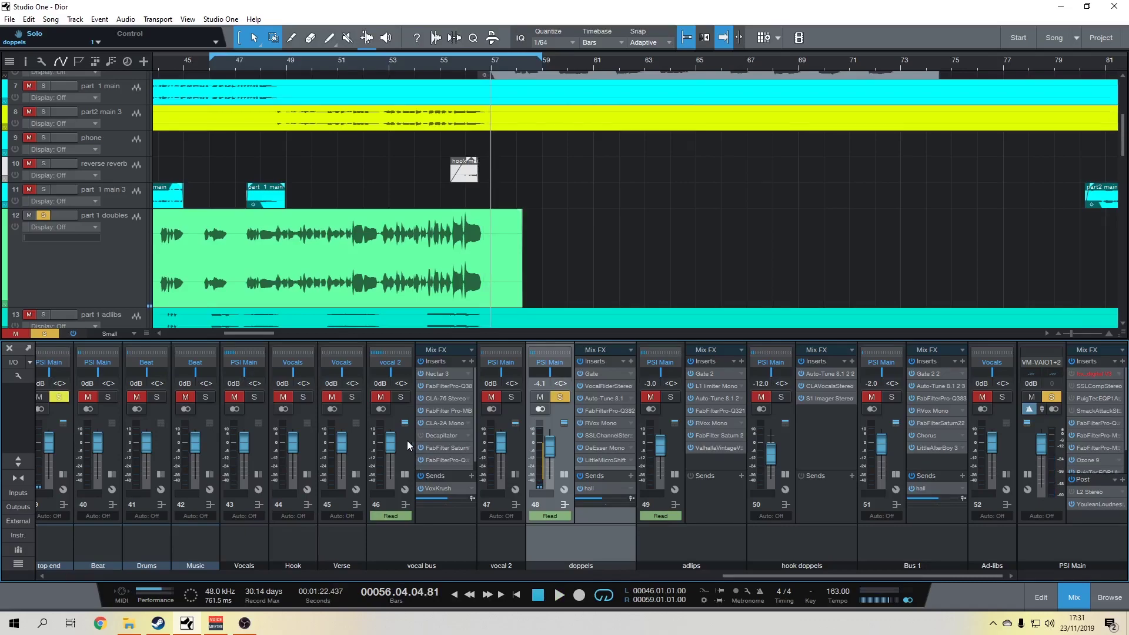
scroll(230, 147, up, 3)
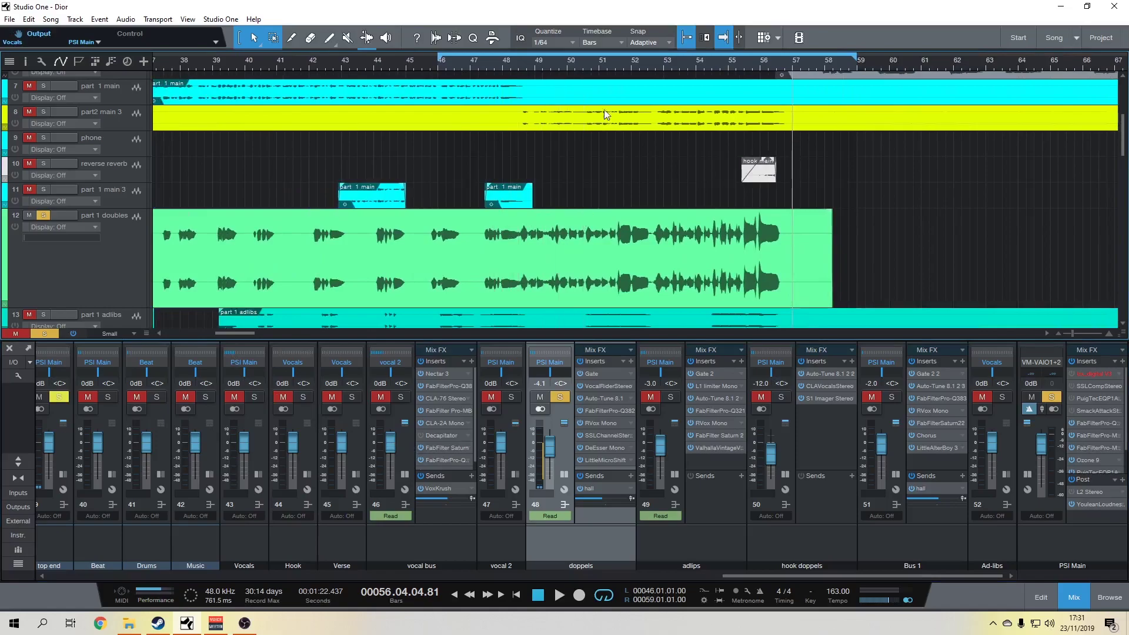
drag(620, 64, 398, 76)
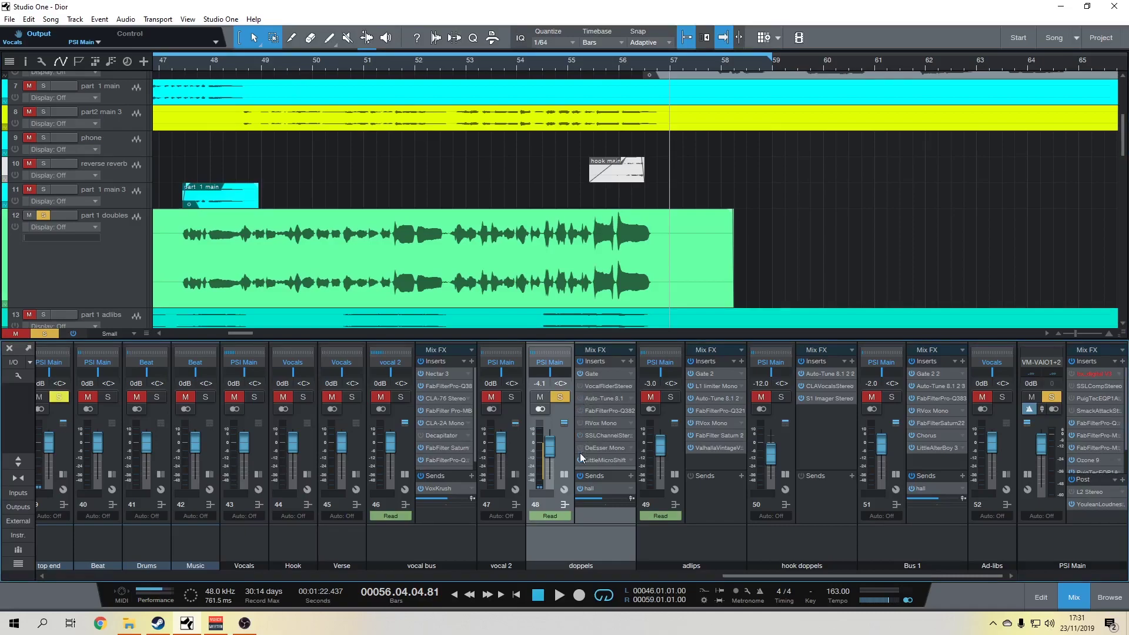
click(581, 372)
key(space)
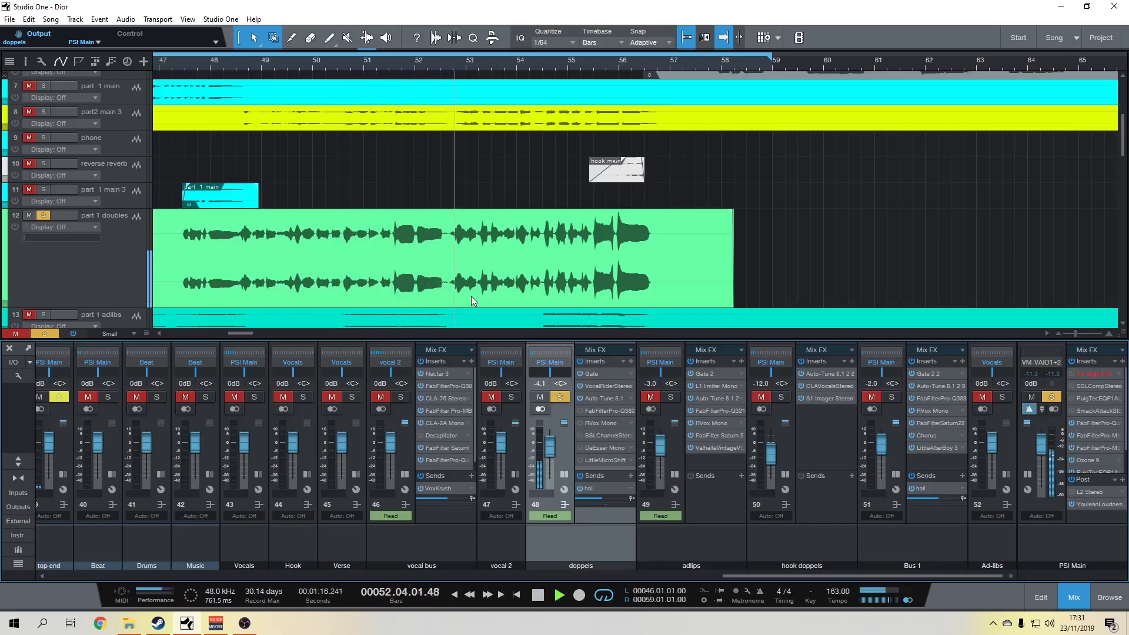
key(space)
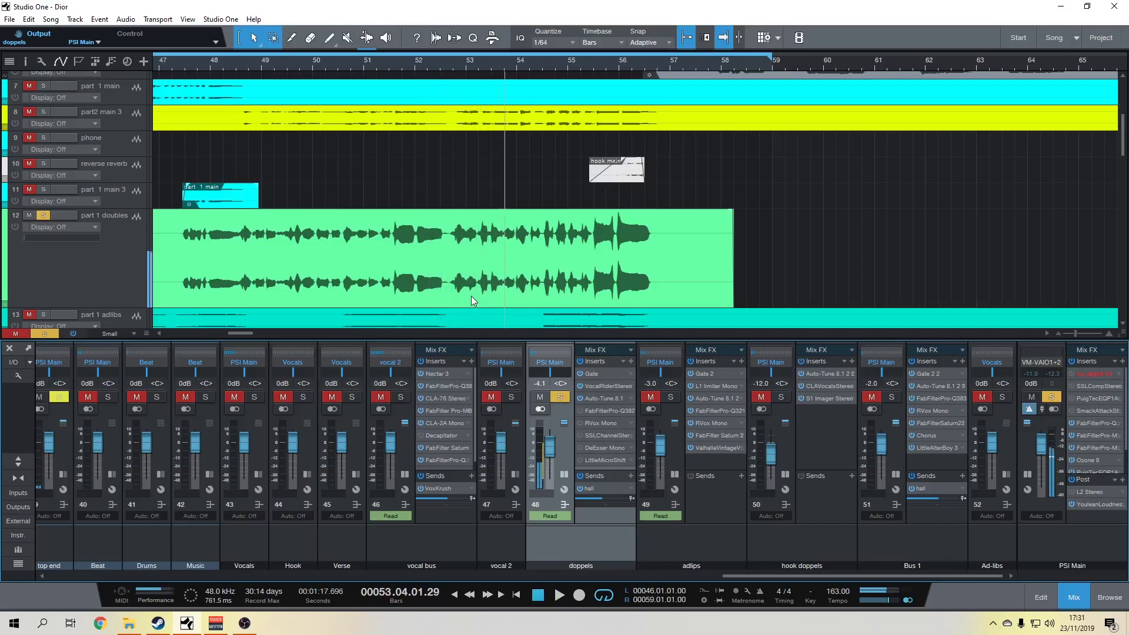
- Review the hall reverb bus's ValhallaVintageVerb, FabFilter Pro-C 2 and Pro-Q 3 inserts, and close the plug-in window
double_click(598, 487)
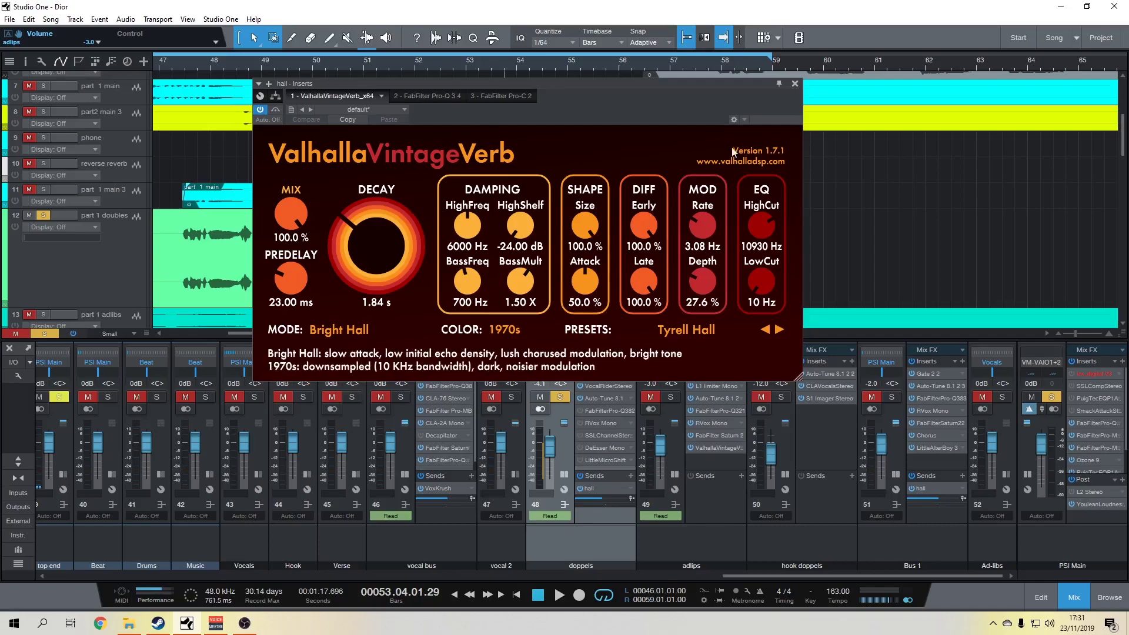
click(499, 96)
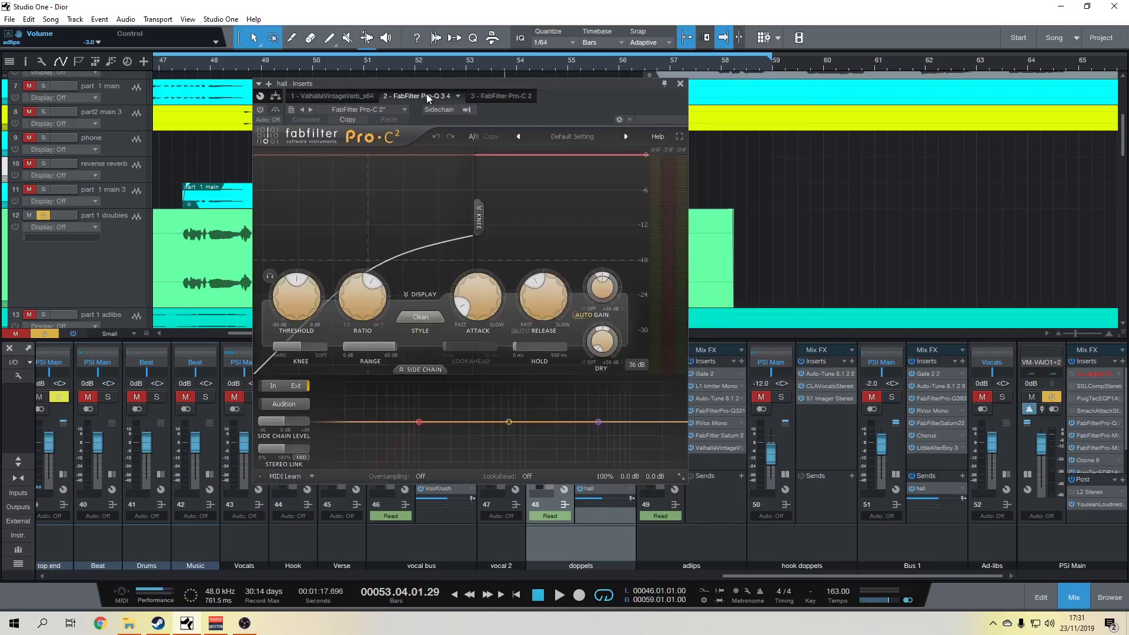
click(426, 95)
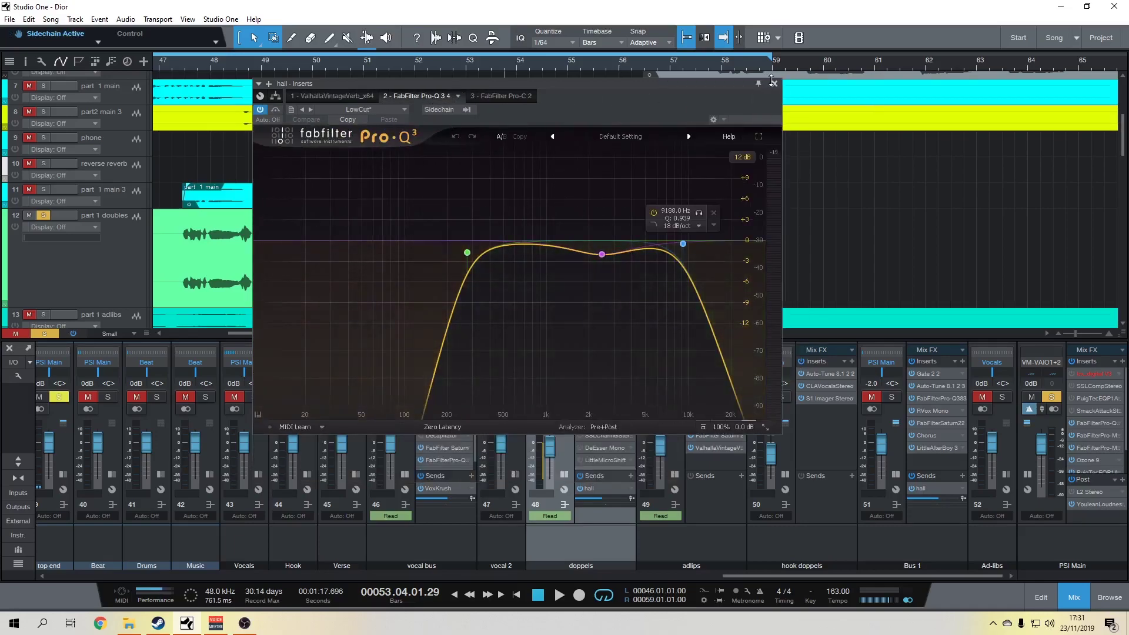
click(775, 83)
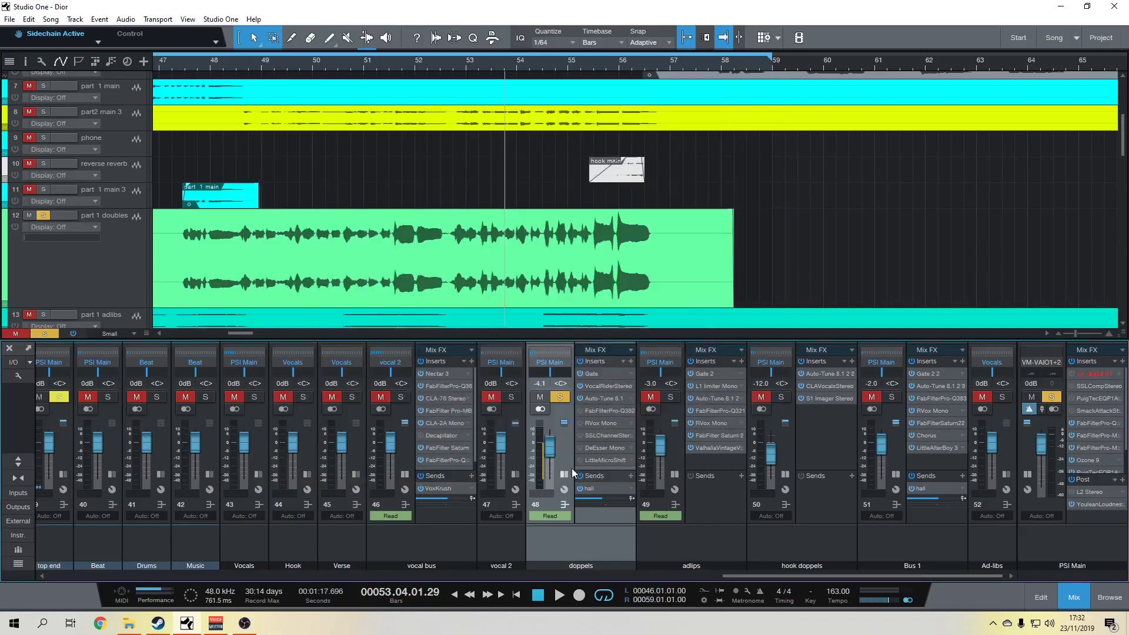
- Review the settings of the Vocal Rider and Gate inserts on the doppels channel, and close the plug-in window
click(601, 385)
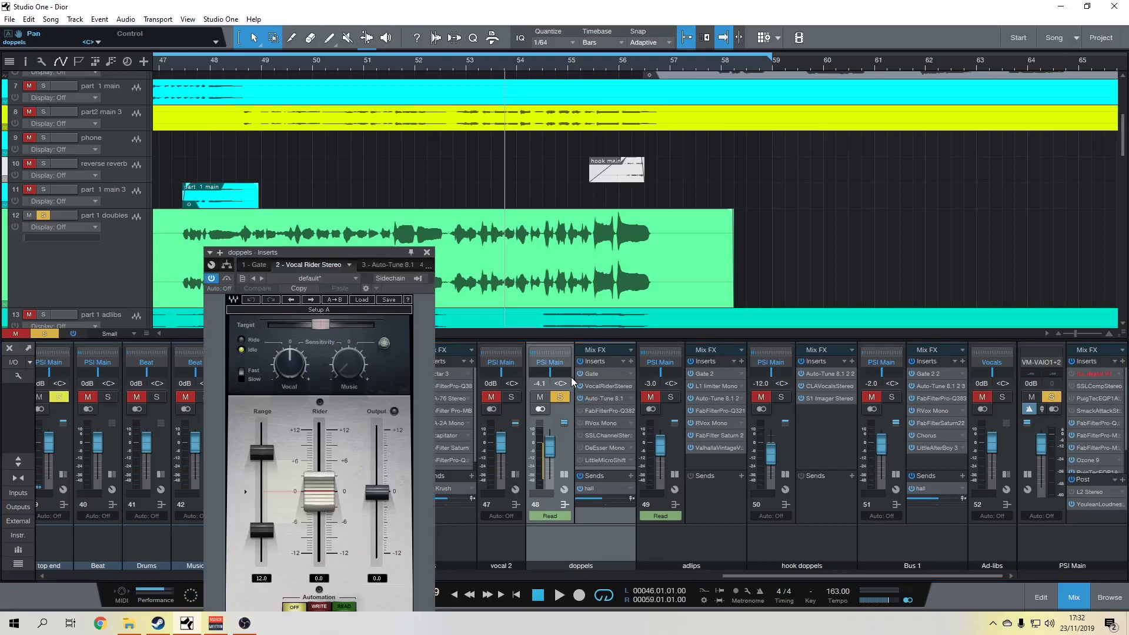
click(610, 378)
click(656, 253)
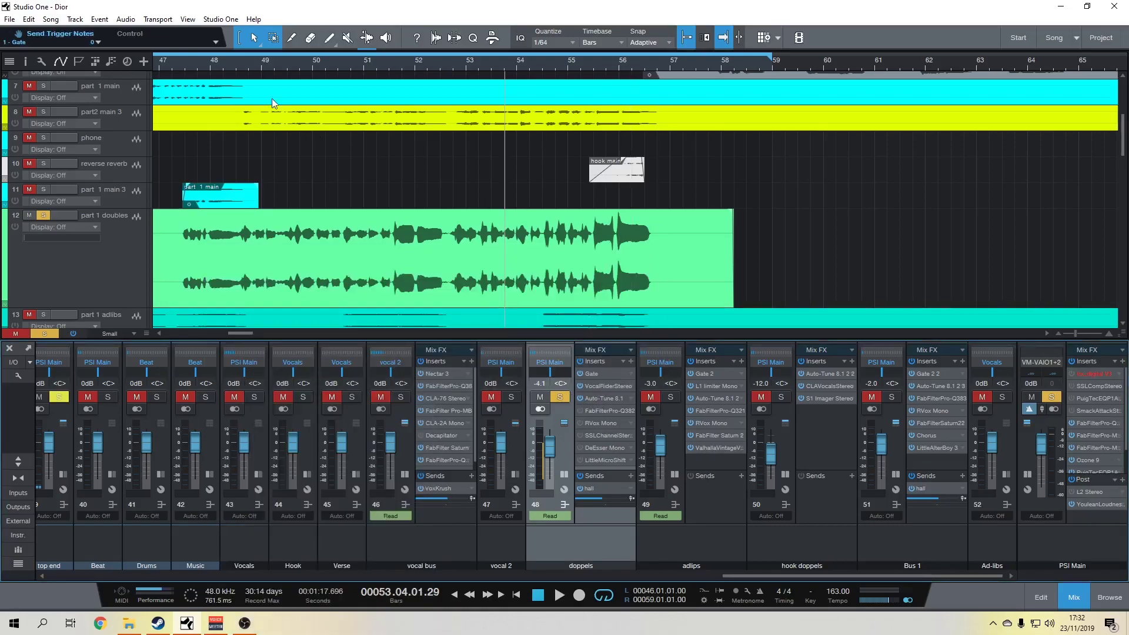
- Switch on the FabFilter Pro-Q 3 insert on the doppels channel and examine its high-boost, low-cut and dynamic low-shelf bands
key(w)
key(w)
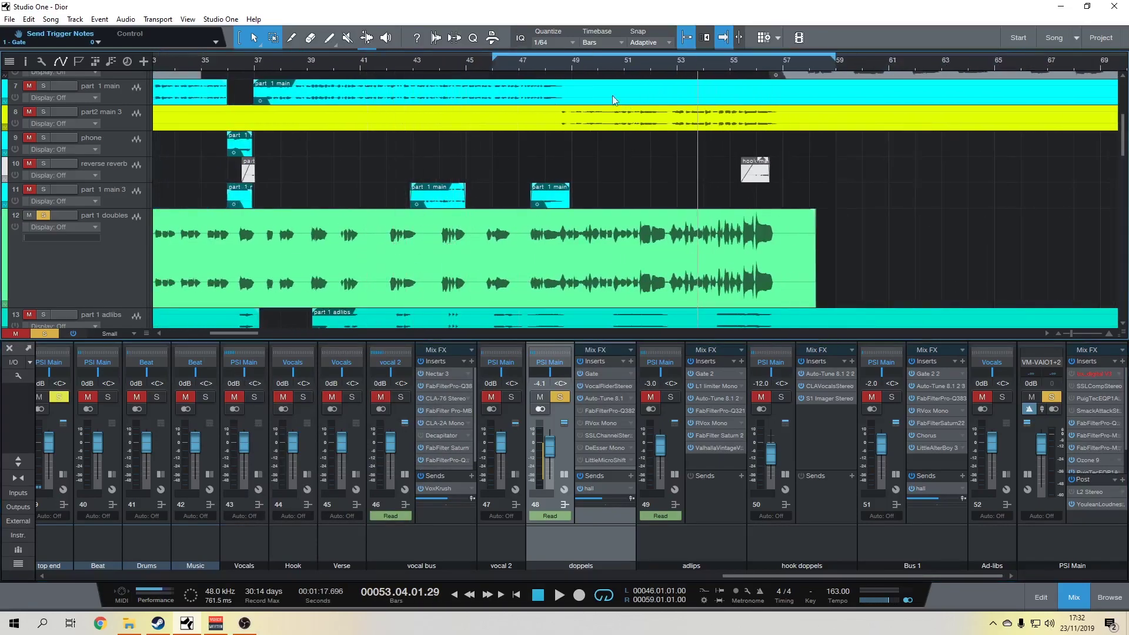
drag(577, 62, 383, 89)
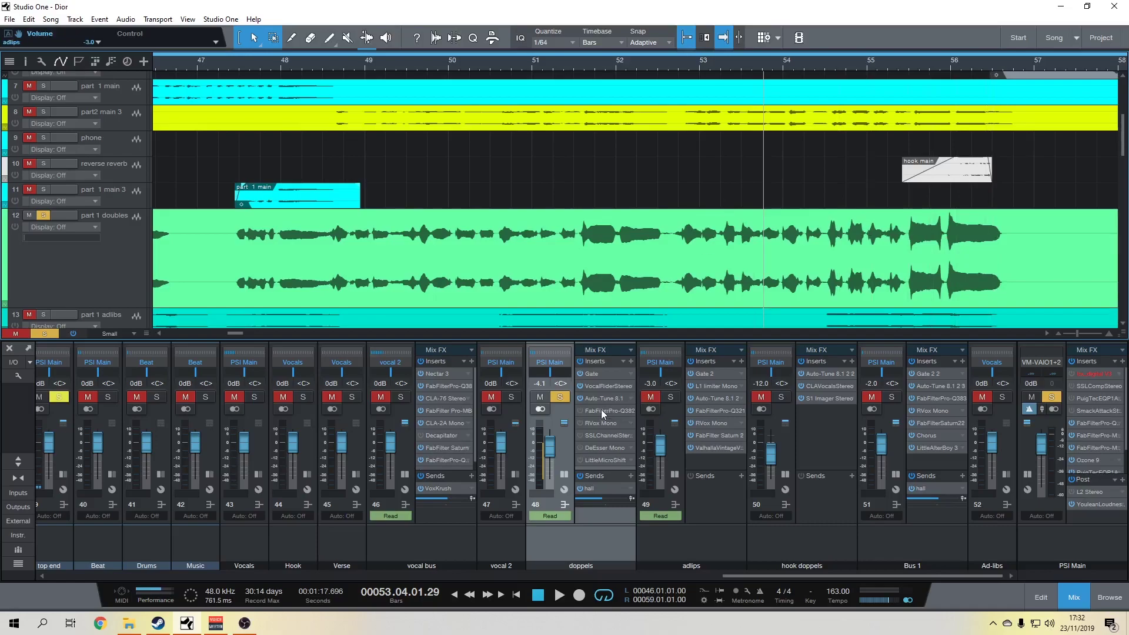
click(580, 411)
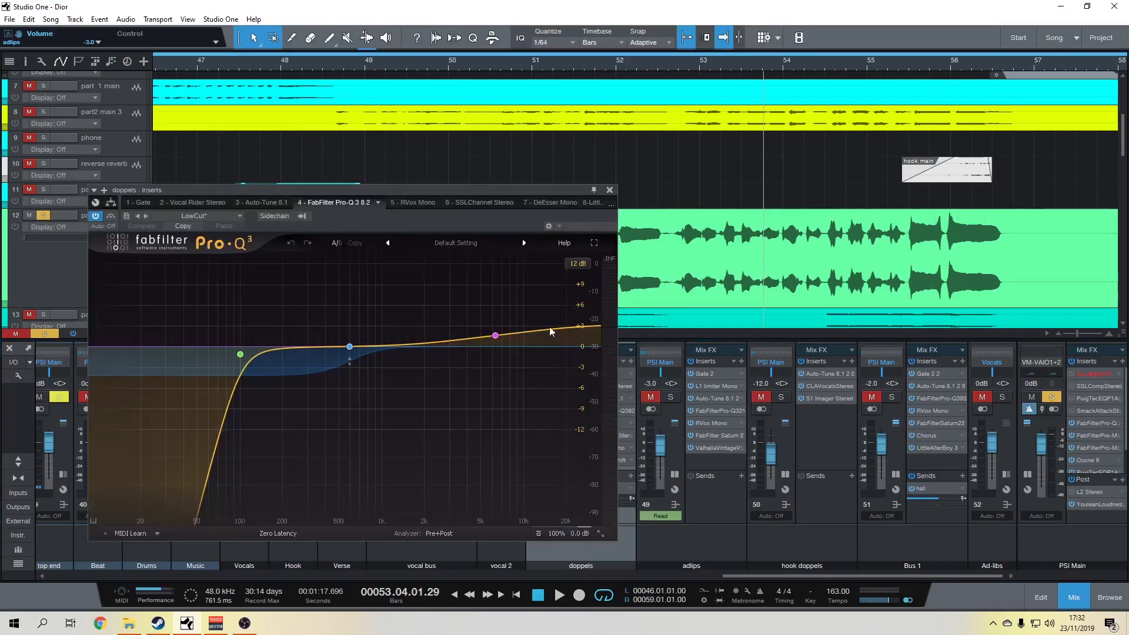
click(496, 337)
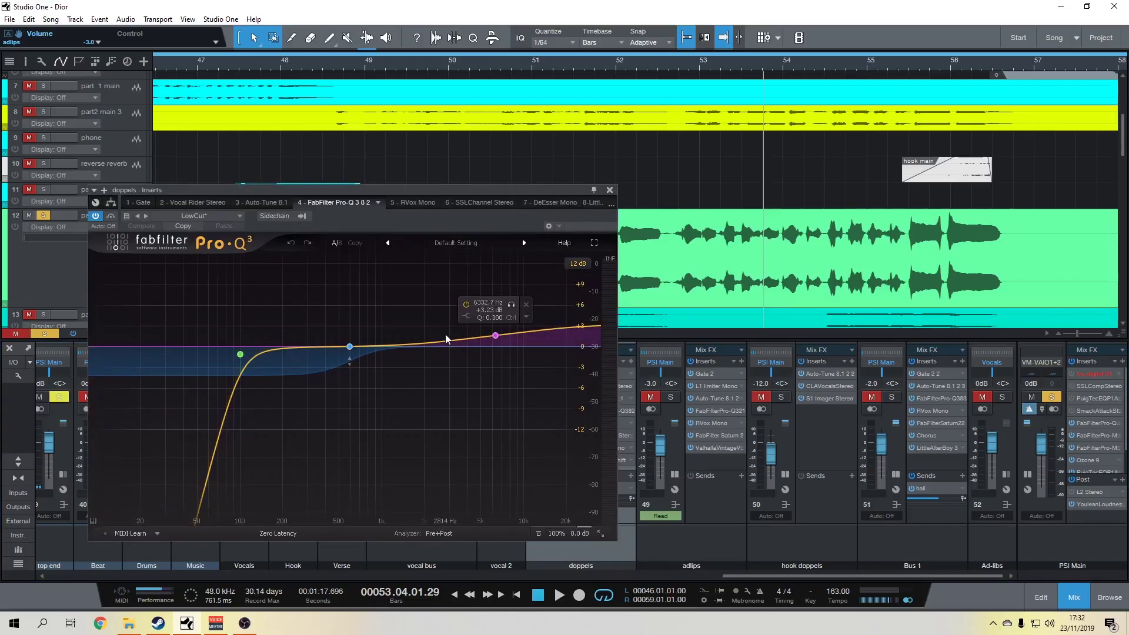
click(241, 355)
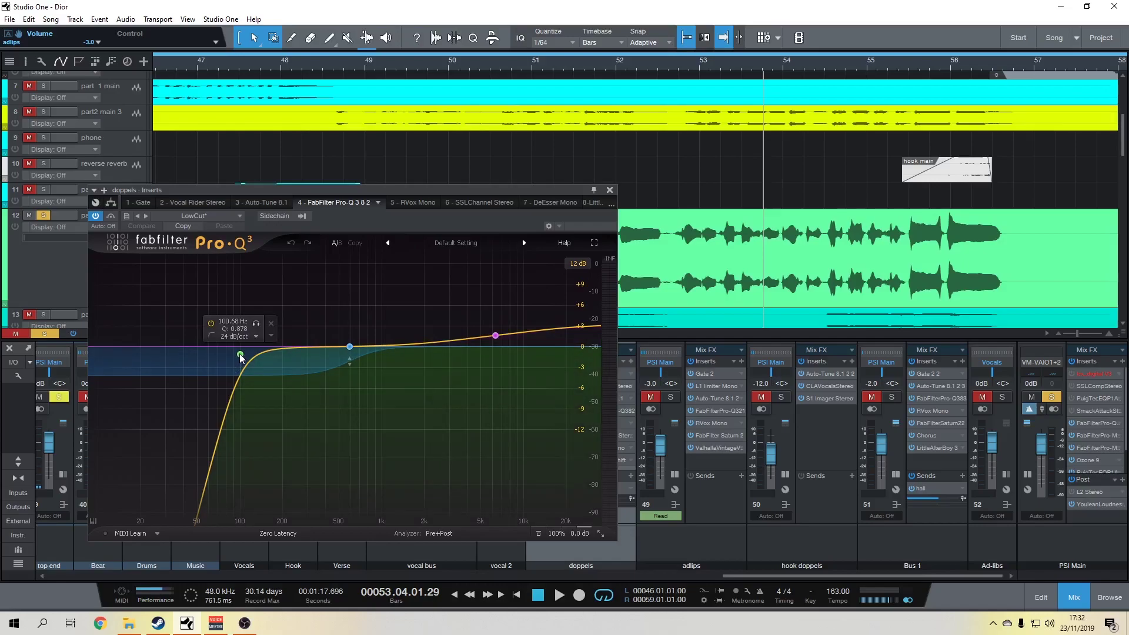
click(349, 346)
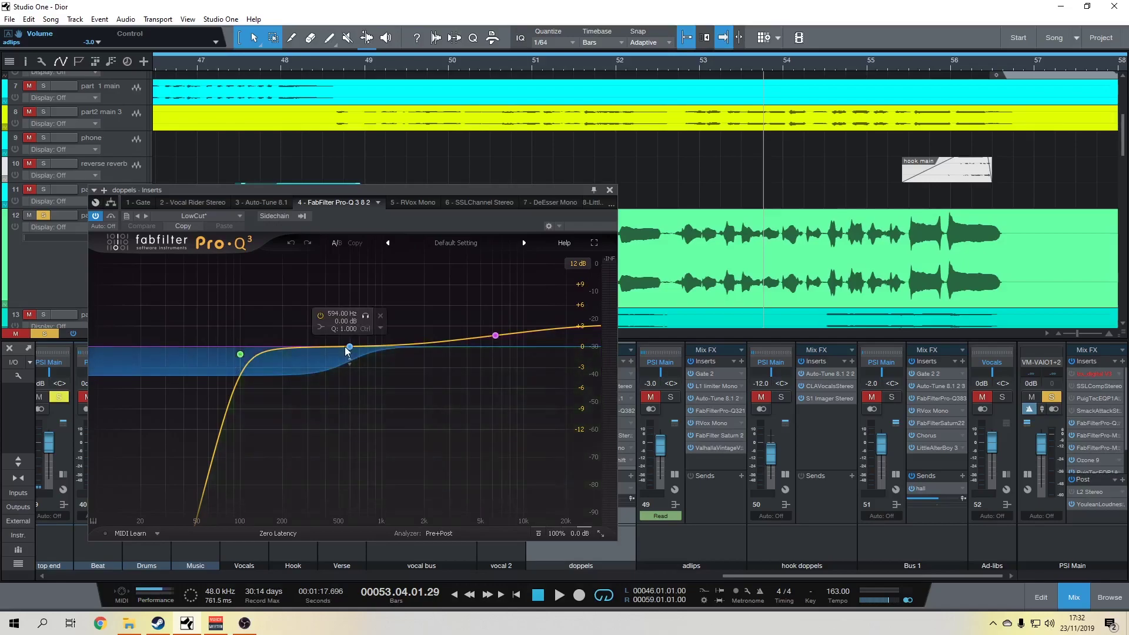
- Play the doubles from bar 49 while toggling the Pro-Q 3 bypass to compare the sound with and without EQ
click(401, 63)
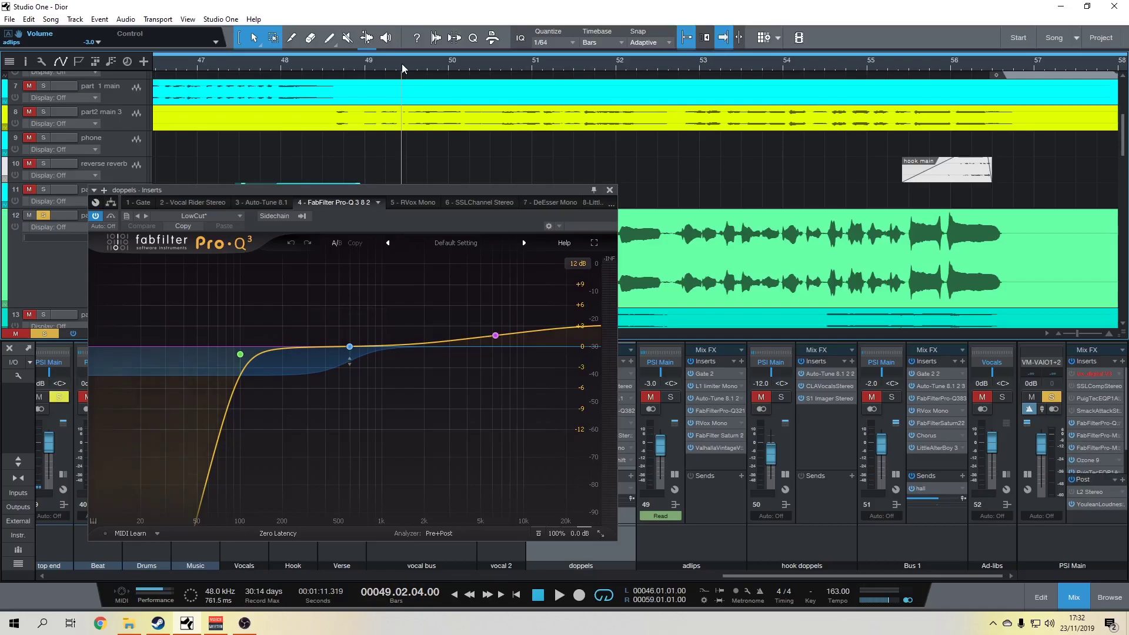
key(space)
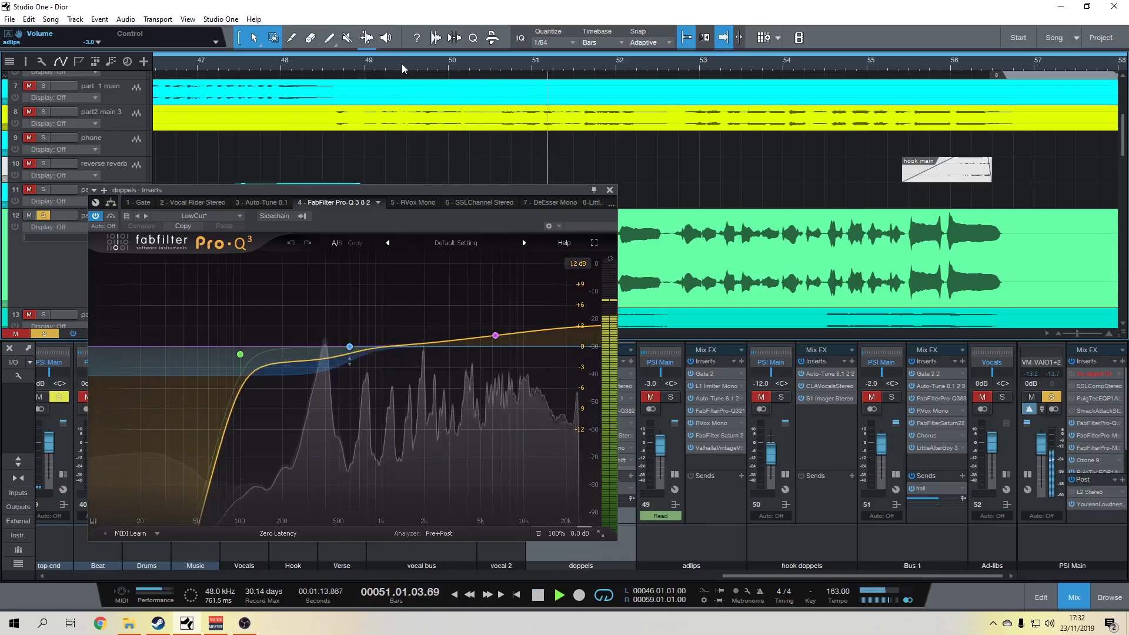
click(111, 216)
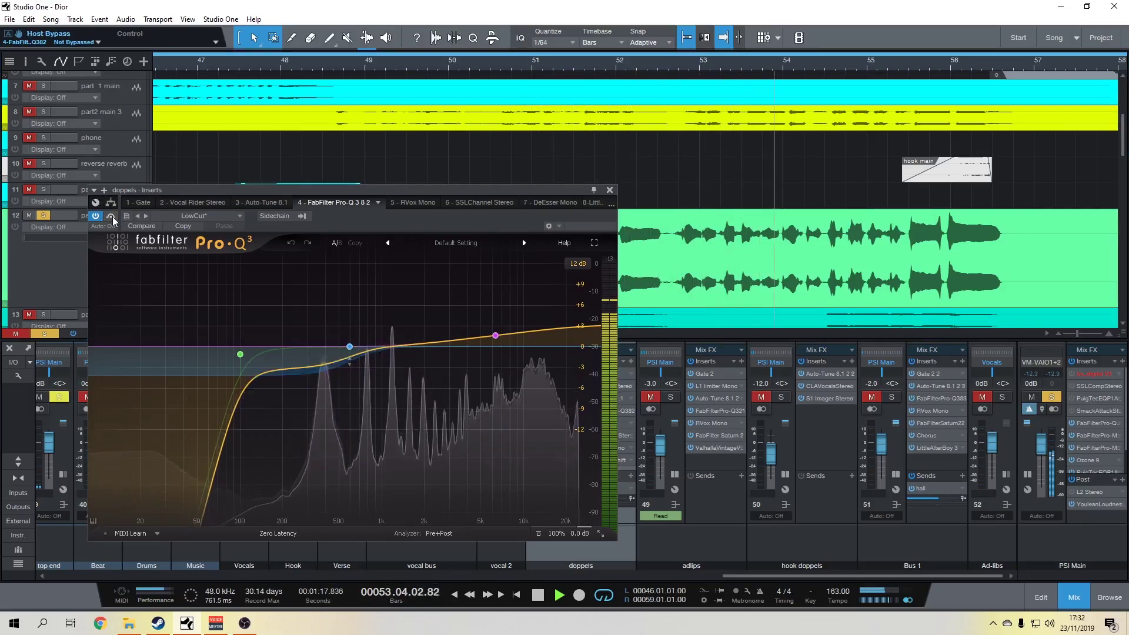
click(148, 217)
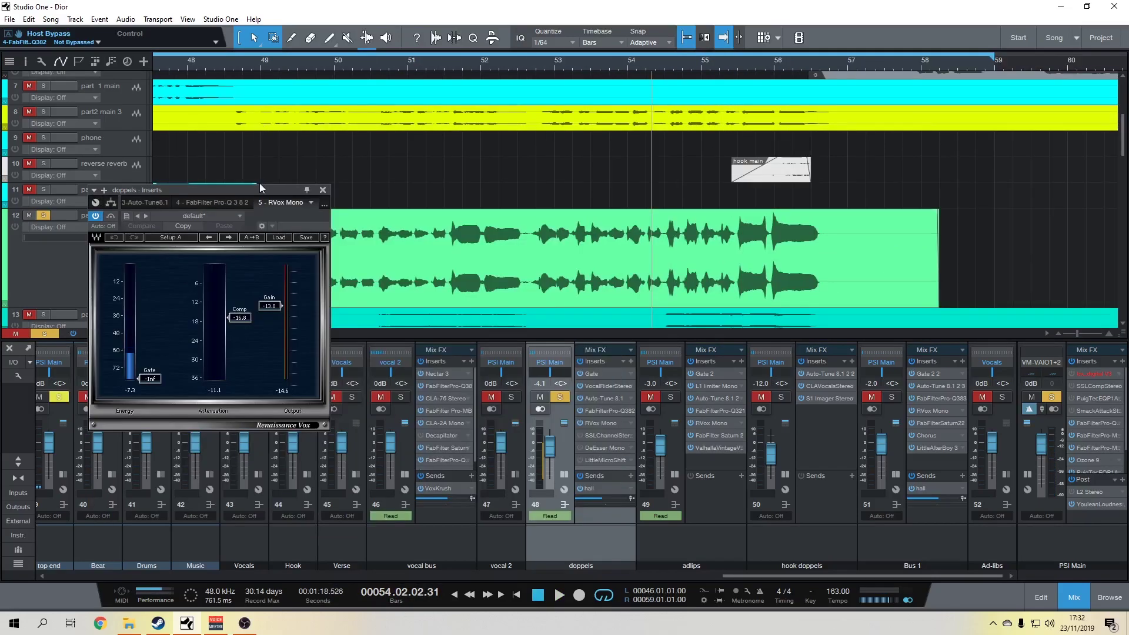
- Move the RVox window clear of the doubles track, play from bar 48 to hear the compression, and close the plug-in
drag(263, 191, 211, 351)
click(199, 66)
key(space)
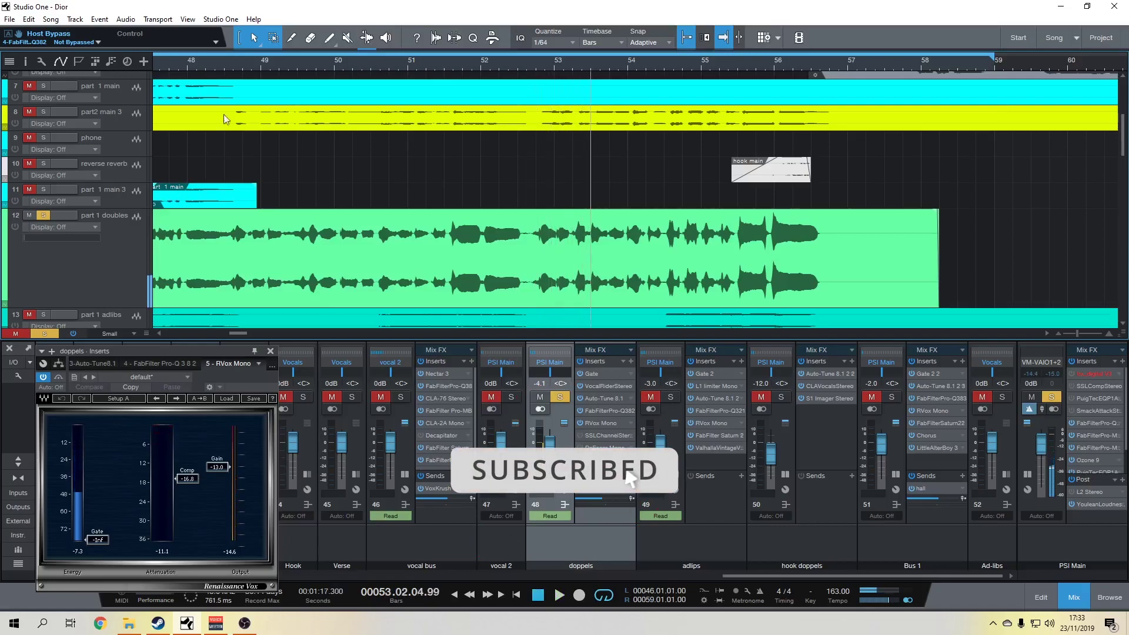
click(271, 351)
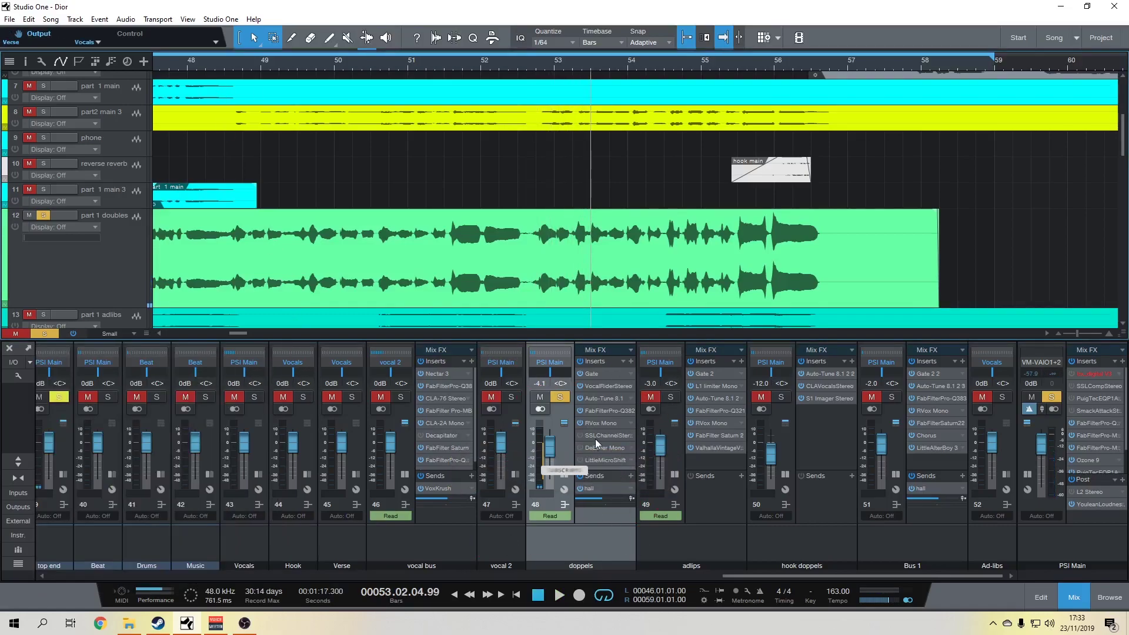
- Switch on the SSL Channel insert on the doppels channel, try an LMF gain of 15 dB and turn it back down
click(581, 435)
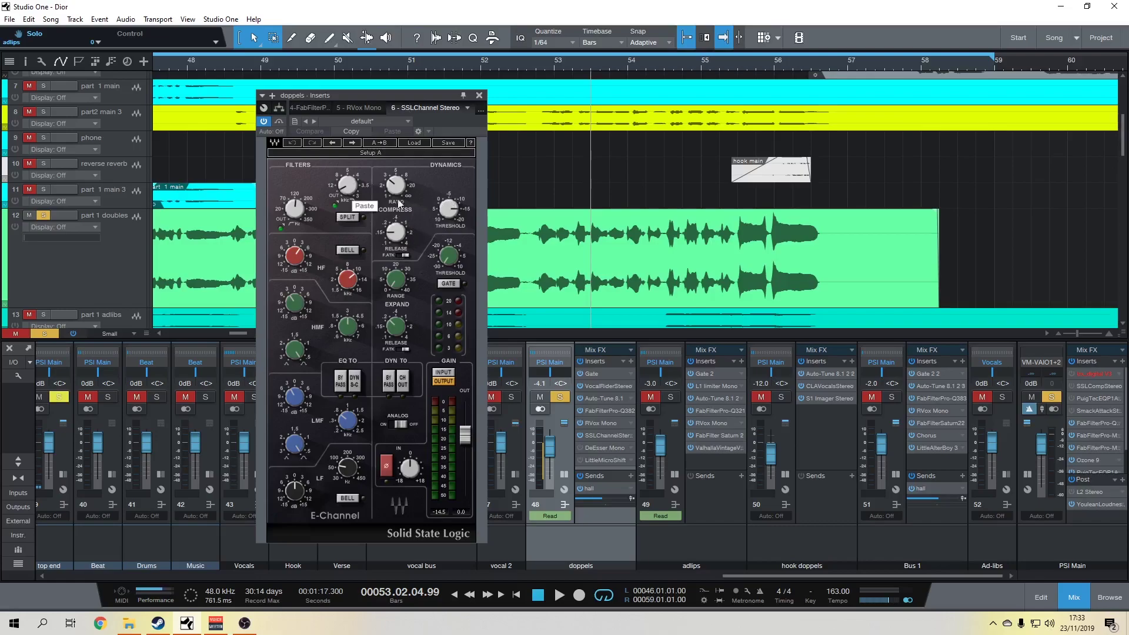
mouse_move(292, 213)
drag(295, 397, 295, 371)
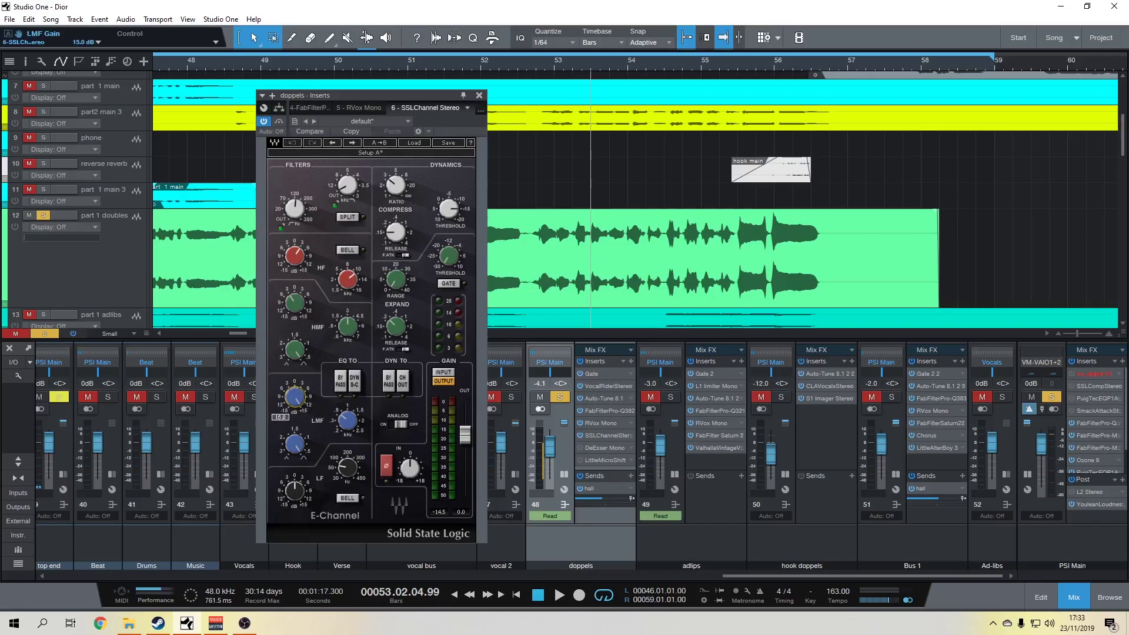
mouse_move(344, 418)
drag(295, 397, 295, 430)
- Play the doubles from bar 48 while toggling the SSL Channel bypass to compare, and stop playback
click(559, 595)
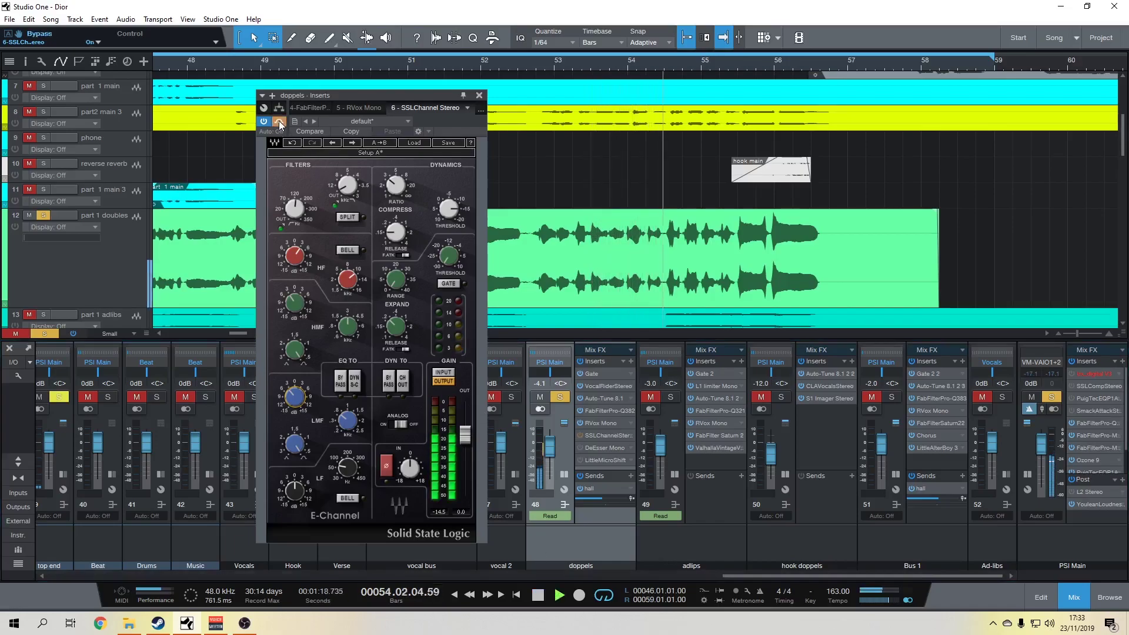
click(212, 63)
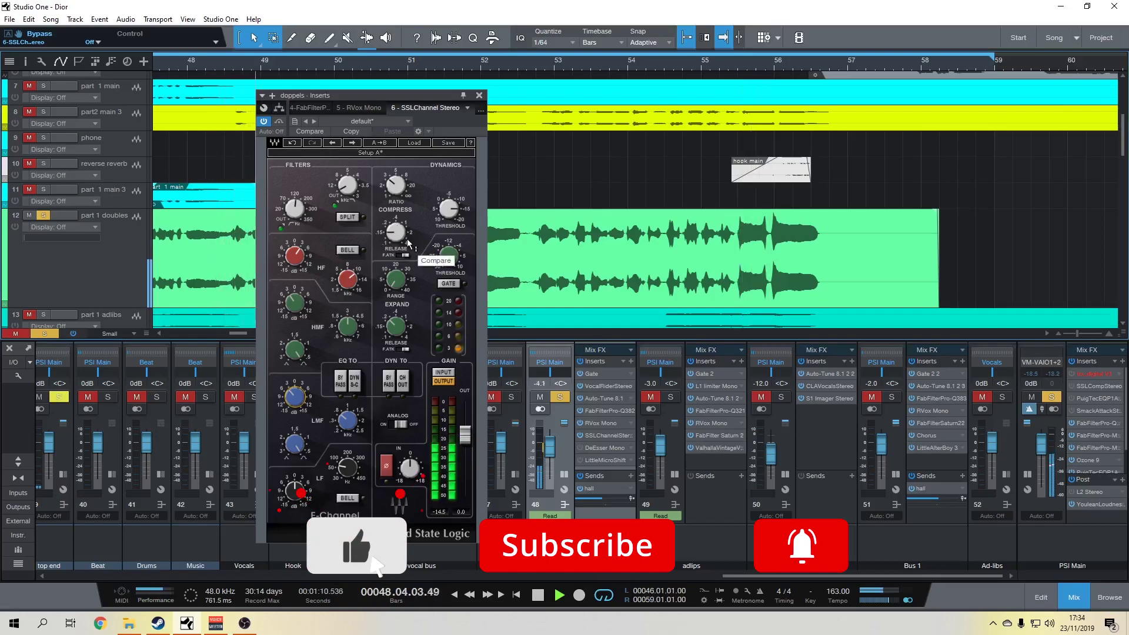
click(280, 121)
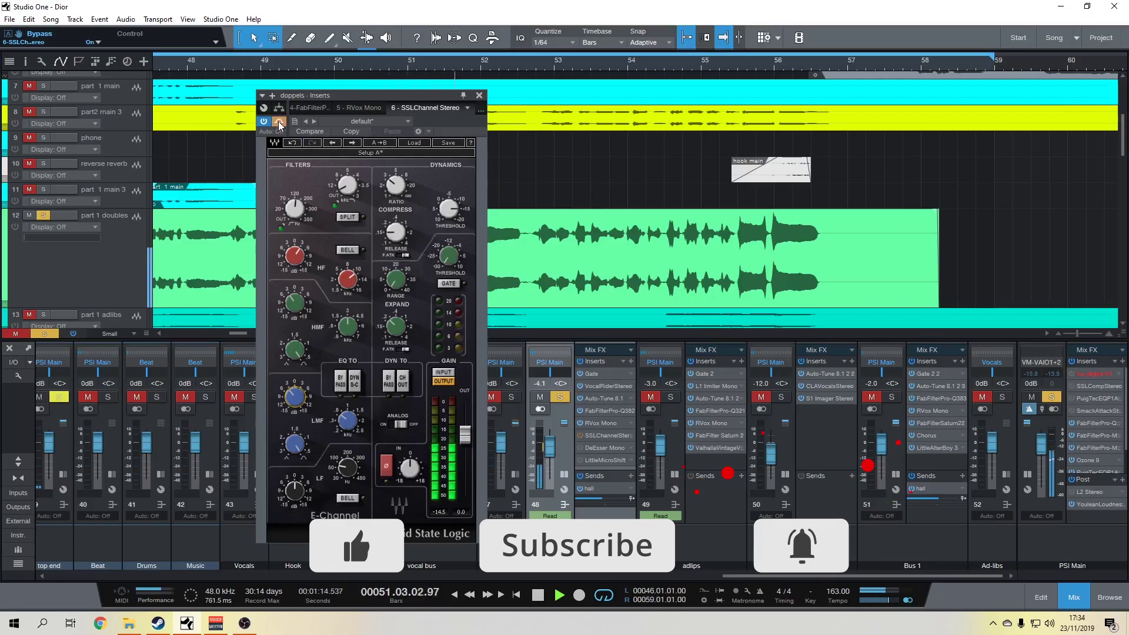
click(280, 123)
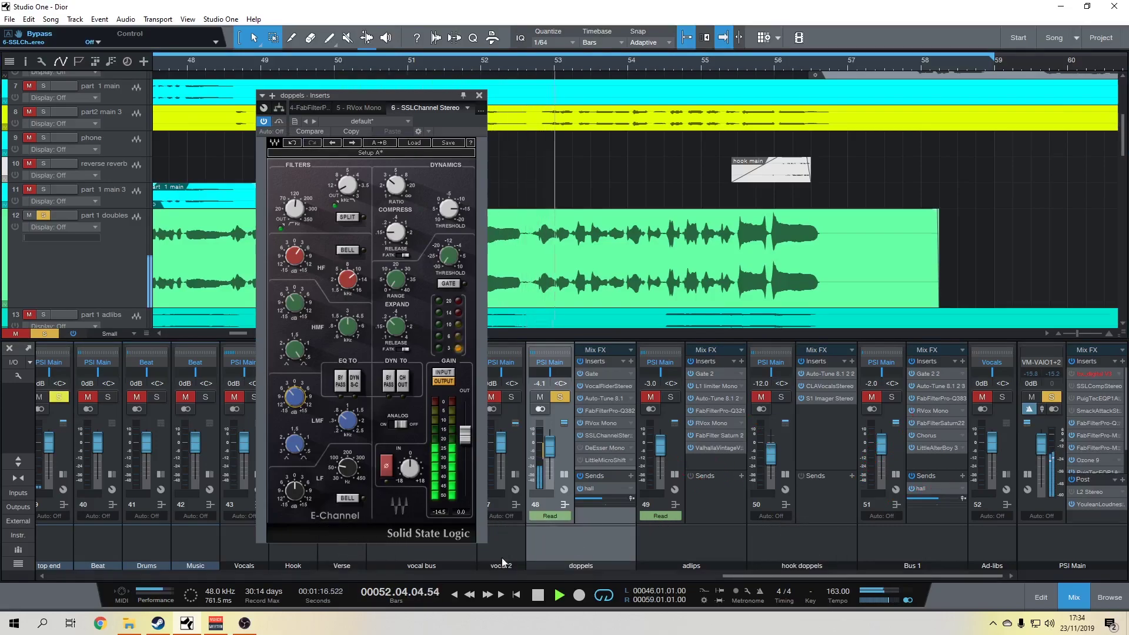
click(538, 596)
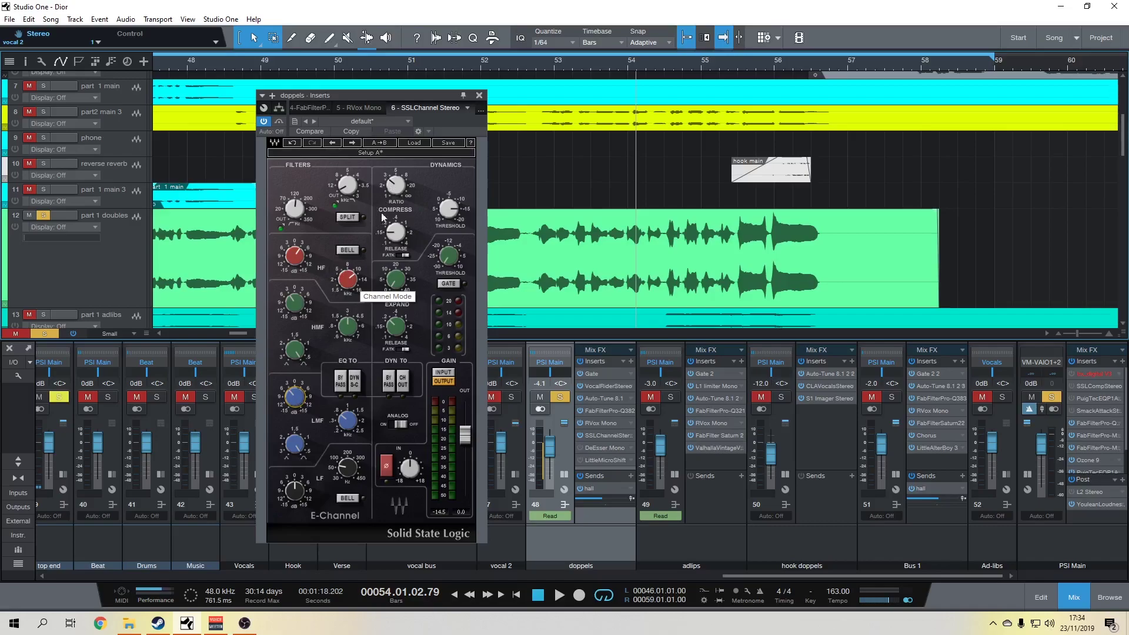
- Toggle the SSL Channel compressor's fast attack on and off
click(403, 256)
click(404, 256)
click(404, 256)
click(404, 256)
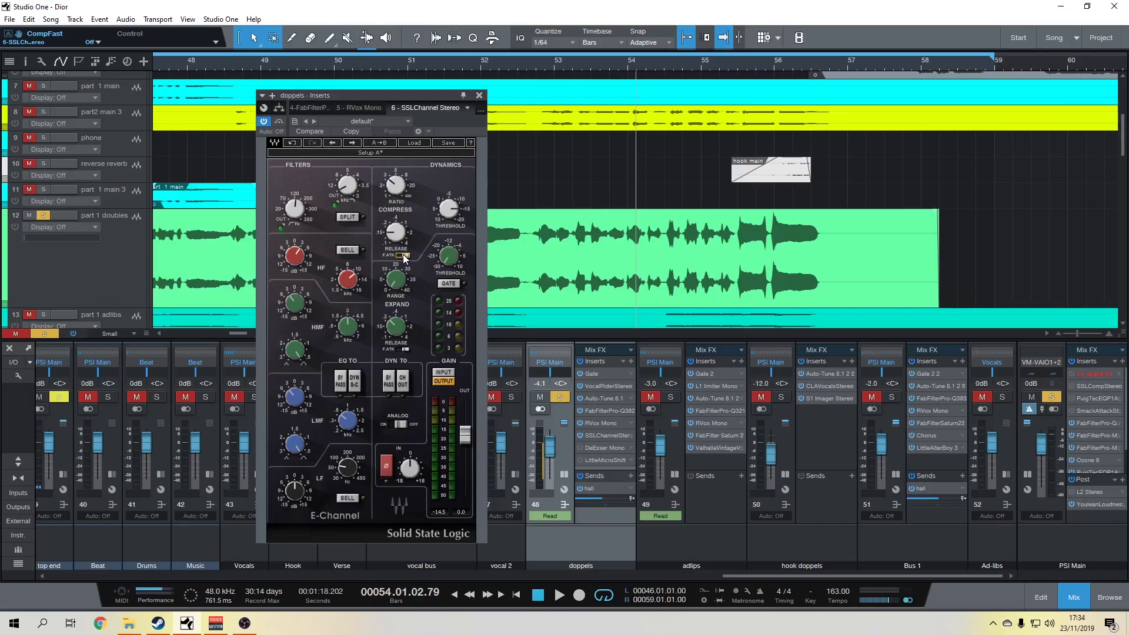
- Switch on the DeEsser Mono insert on the doppels channel, review its settings and close its window
click(585, 447)
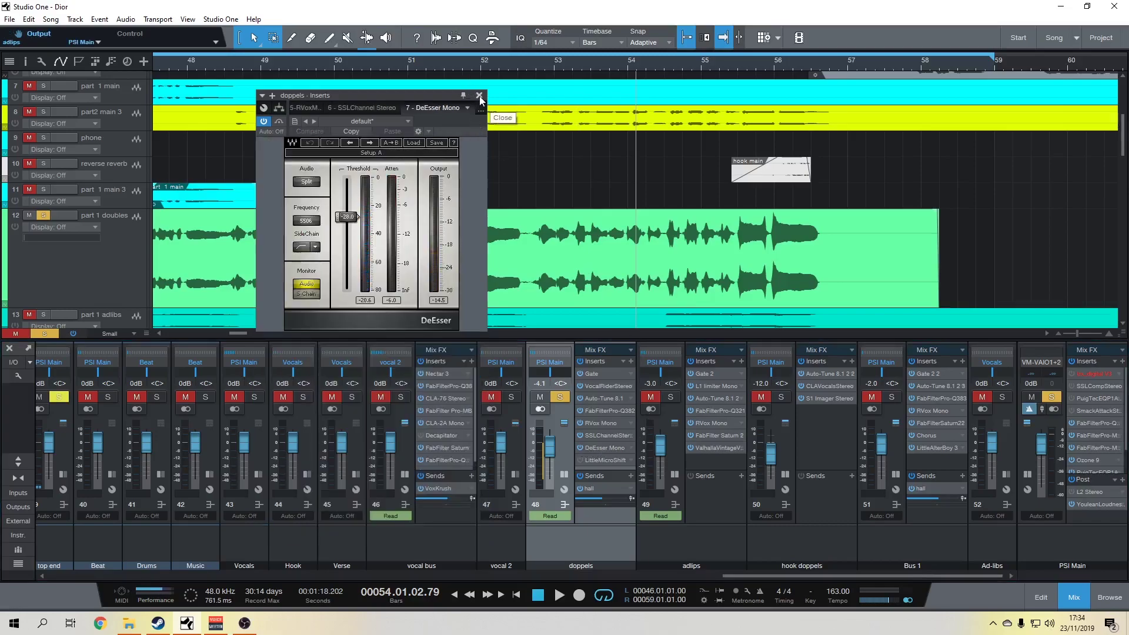
scroll(429, 65, down, 3)
- Open the LittleMicroShift insert on the doppels channel, switch it on and play the doubles from bar 48
click(284, 62)
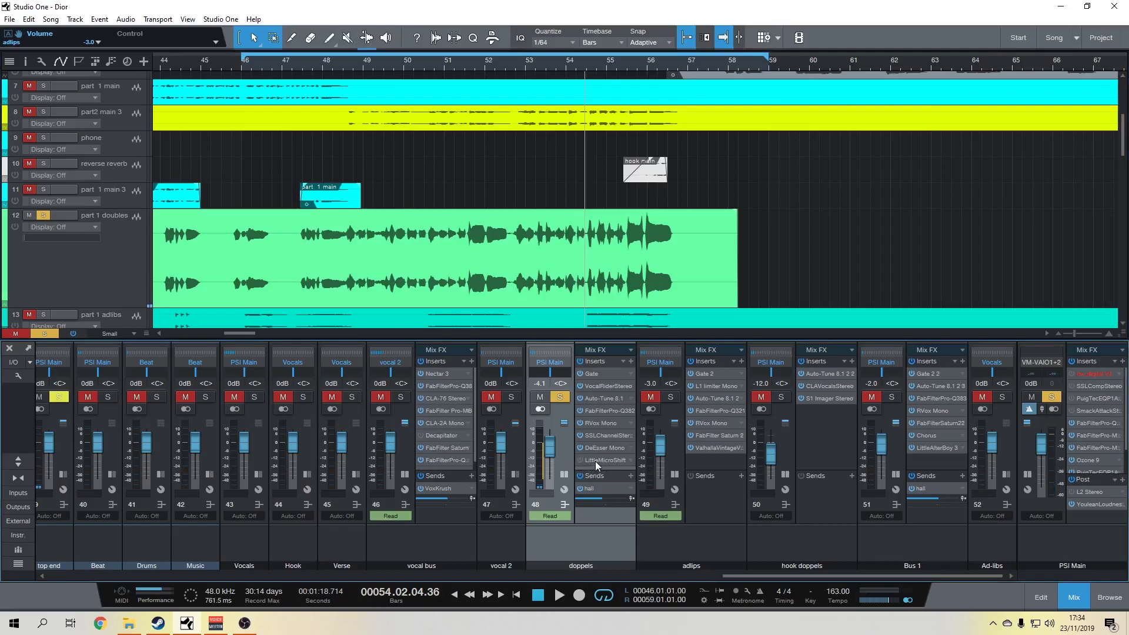
click(595, 461)
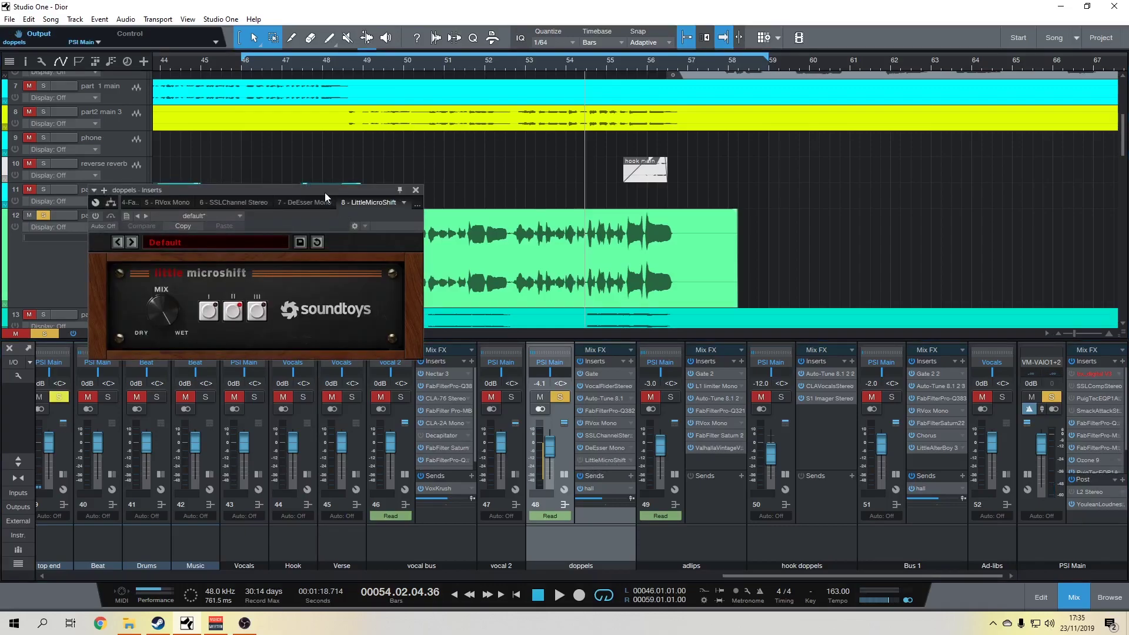
drag(329, 188, 357, 323)
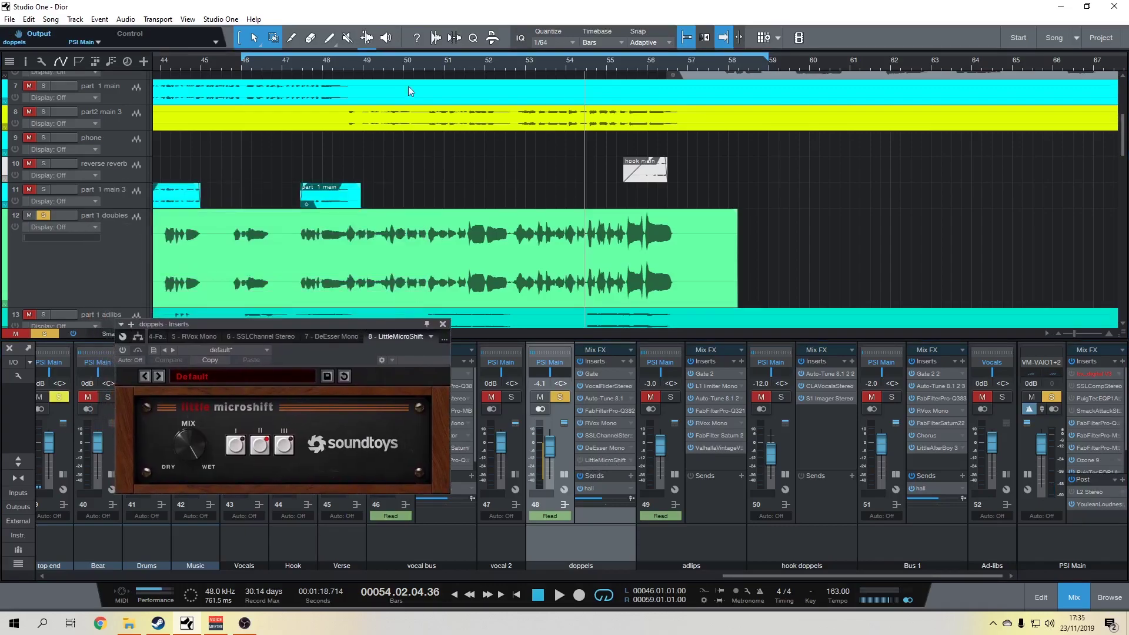
click(323, 71)
drag(360, 71, 291, 69)
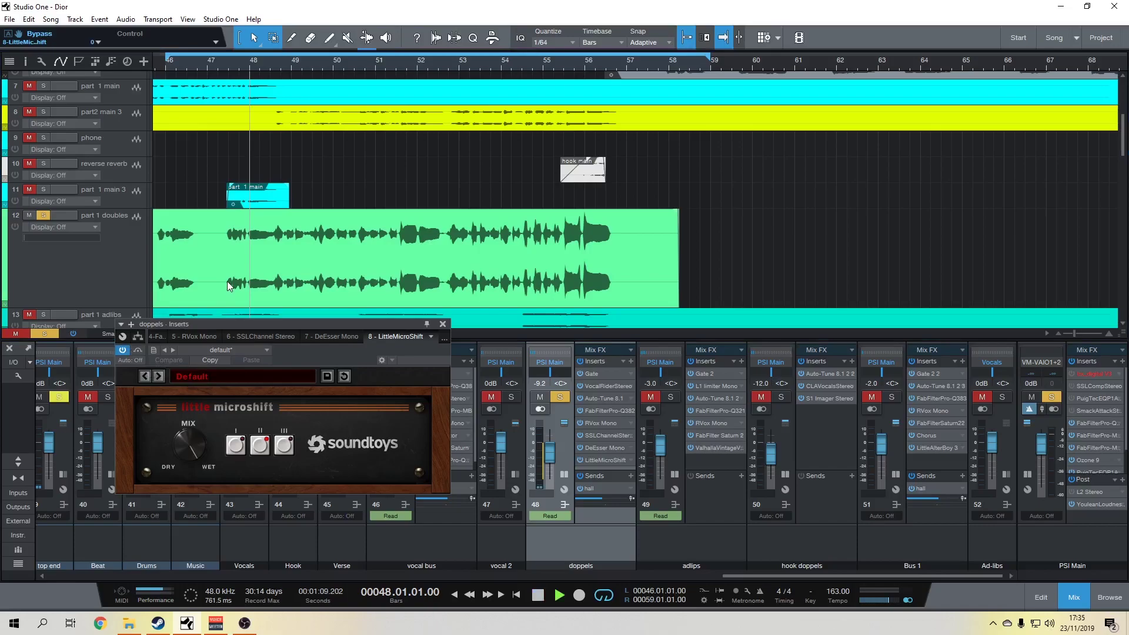
key(space)
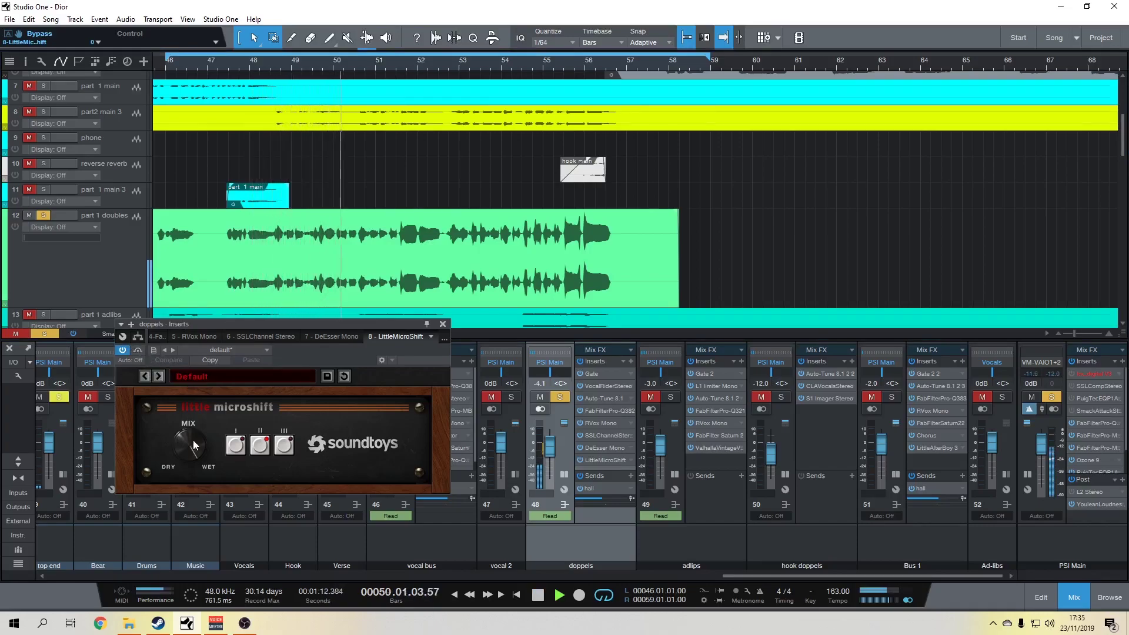
- Try Little MicroShift styles III and I and a lower mix during playback, and bring the Mix back to 100%
click(281, 446)
click(236, 445)
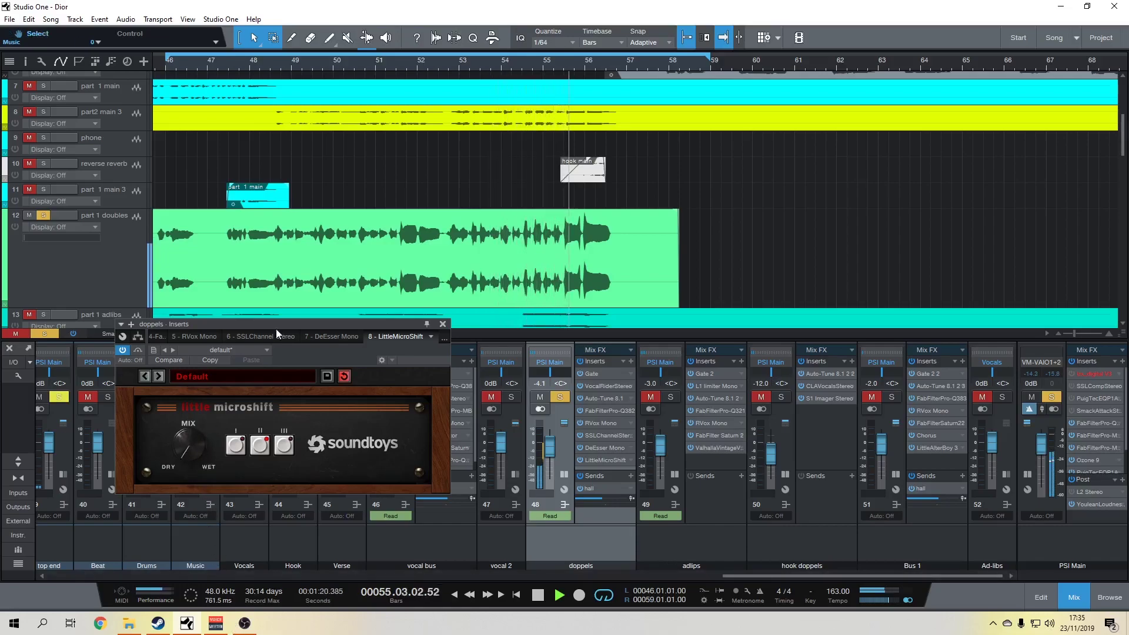
click(277, 66)
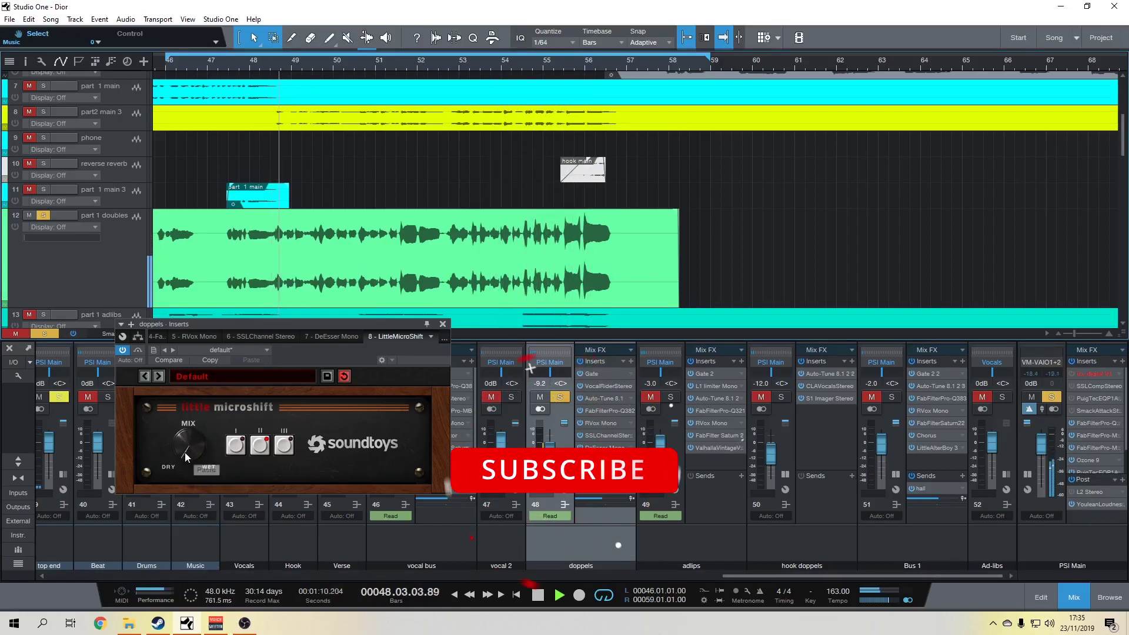
drag(185, 452, 181, 316)
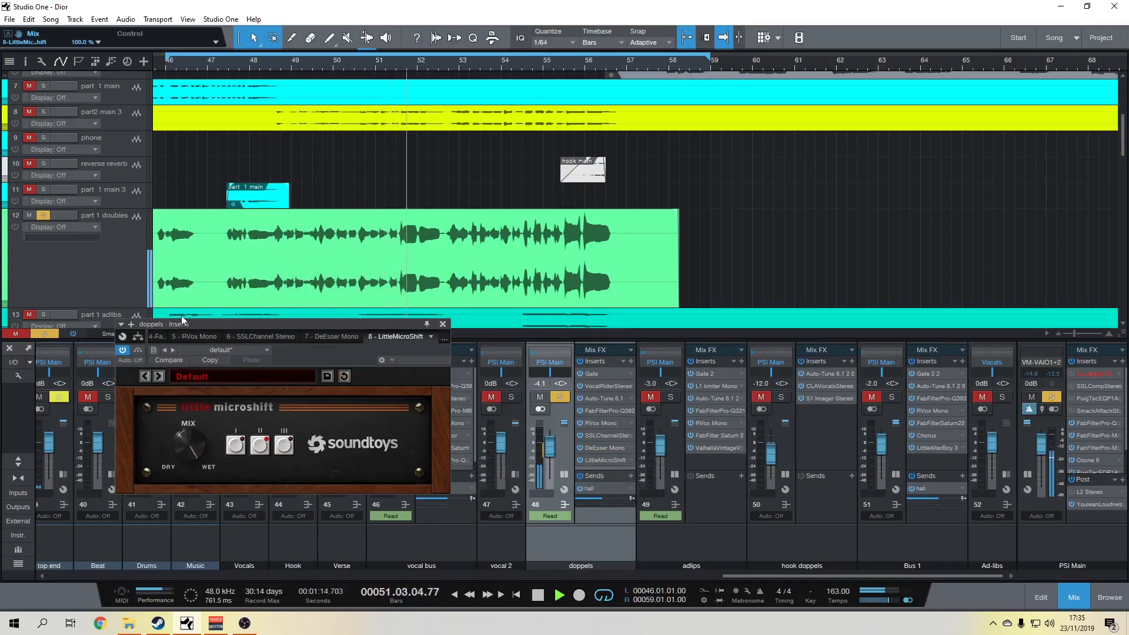
- Compare the doubles with Little MicroShift bypassed and active, stop playback and close its window
click(141, 352)
click(141, 351)
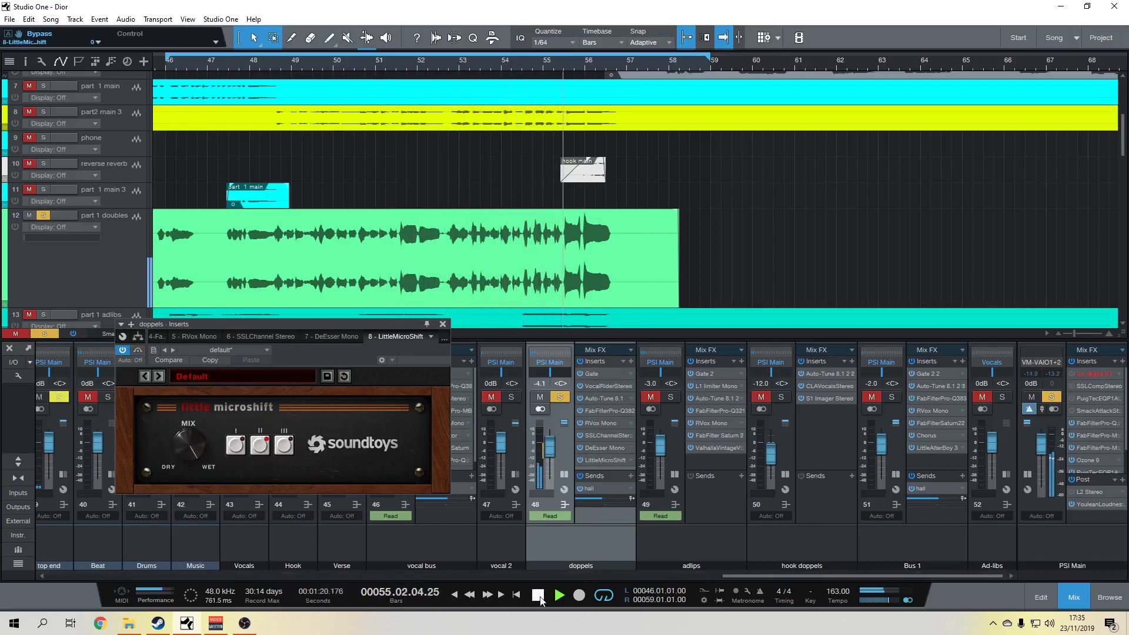
click(540, 598)
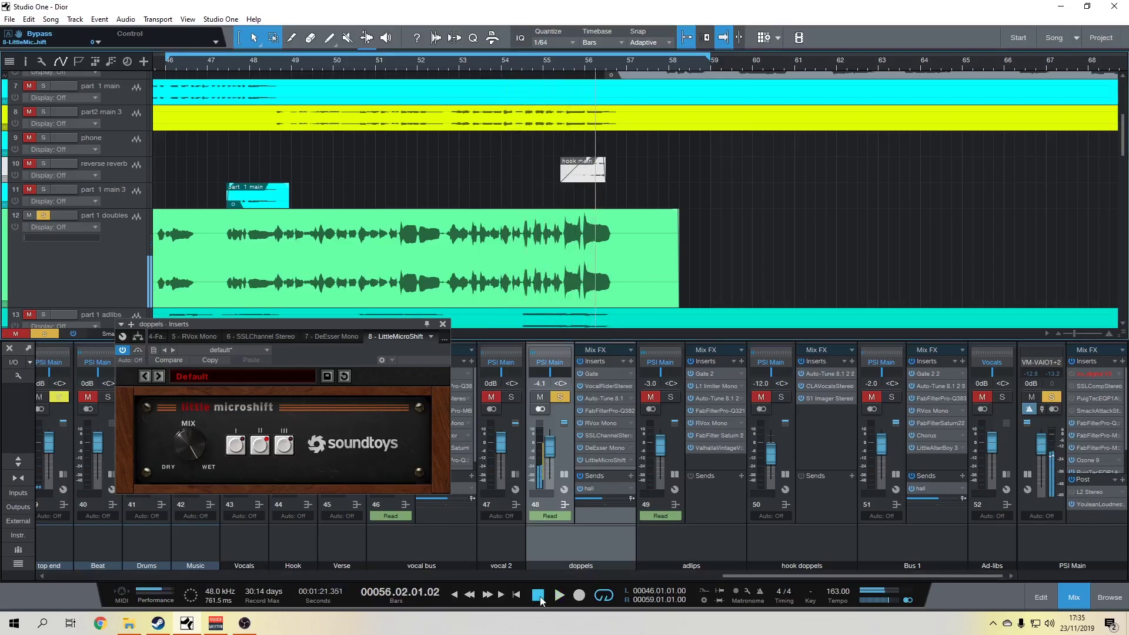
click(443, 324)
- Unsolo the part 1 doubles track and play the full mix from around bar 42, stopping after the doubles end
drag(273, 62, 308, 48)
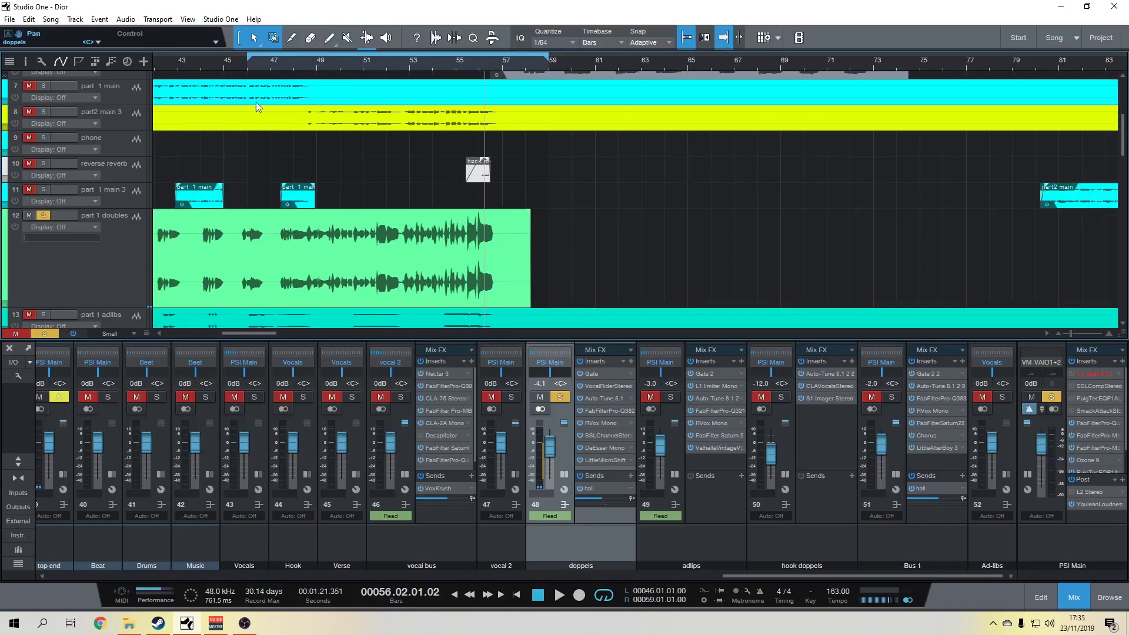
drag(269, 68, 418, 68)
click(316, 67)
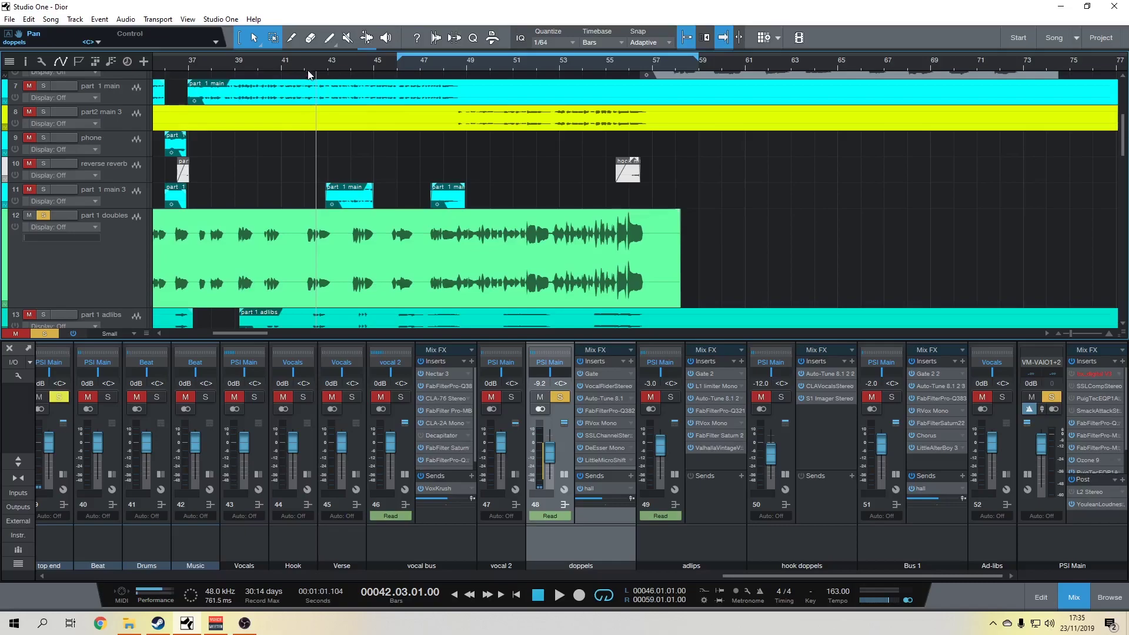
click(54, 216)
key(space)
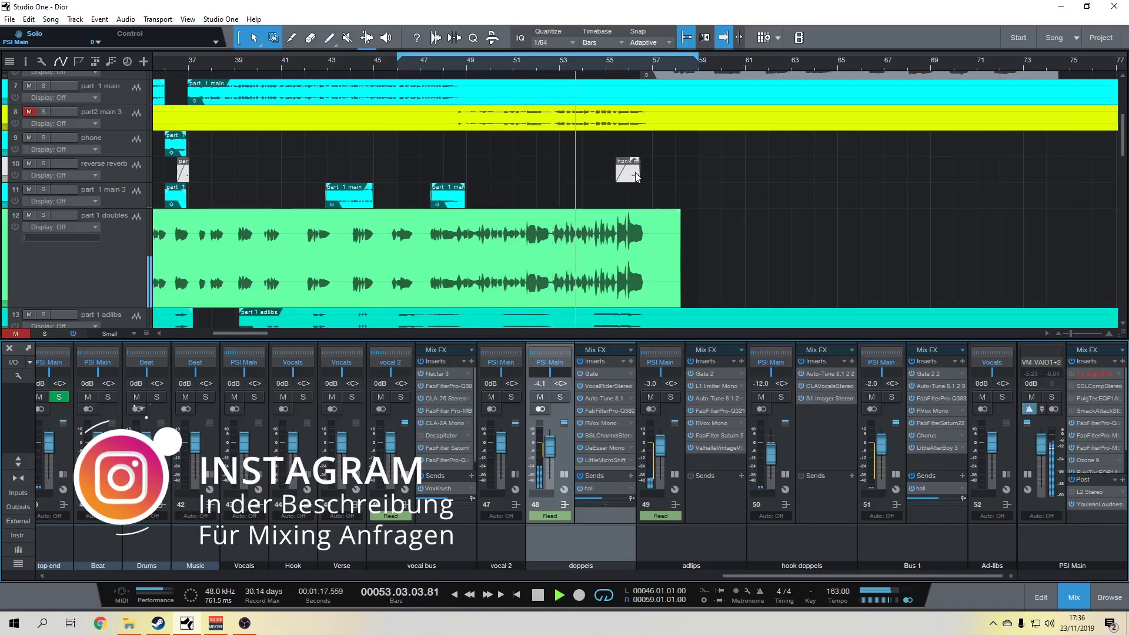
scroll(714, 238, down, 1)
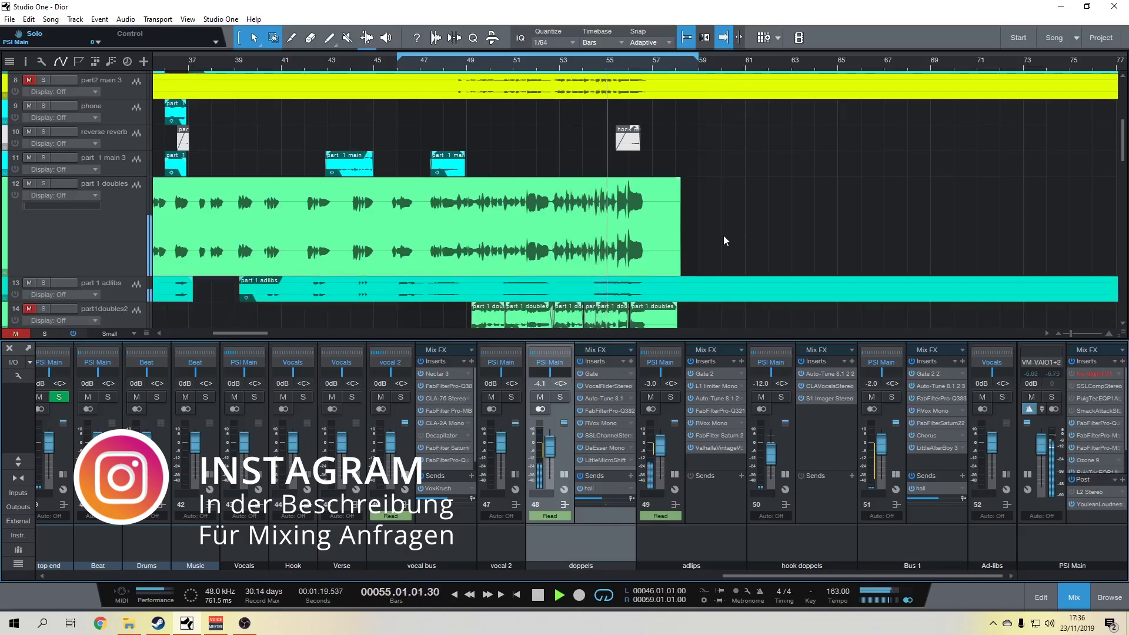
click(544, 599)
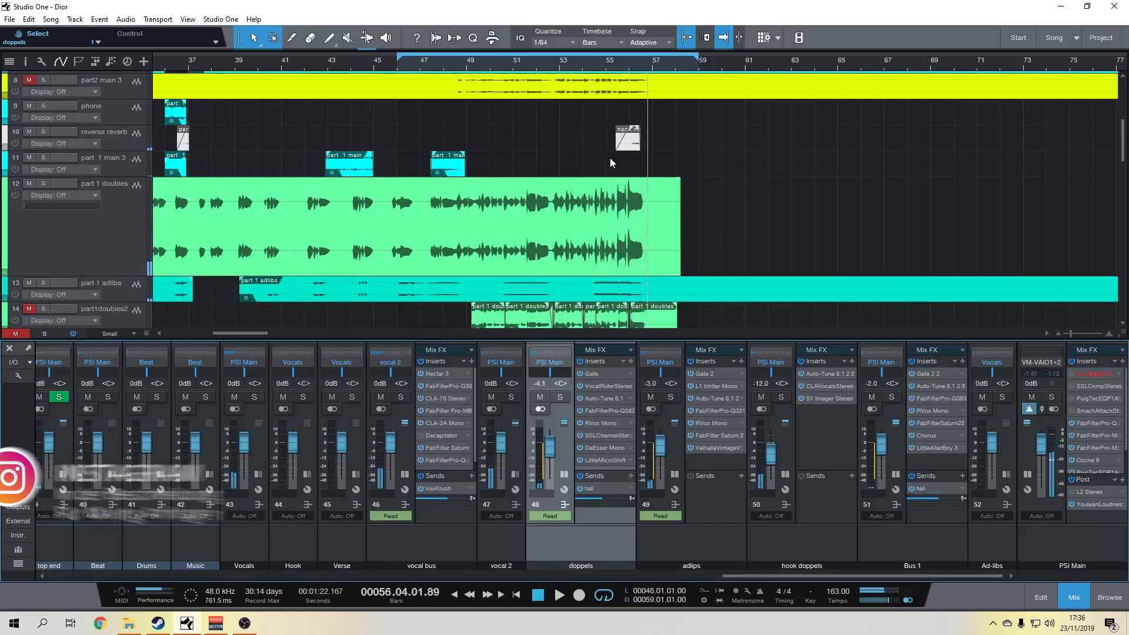
- Set the playback position to bar 49 and add a Chorus plug-in to the doppels channel's inserts
scroll(603, 165, up, 1)
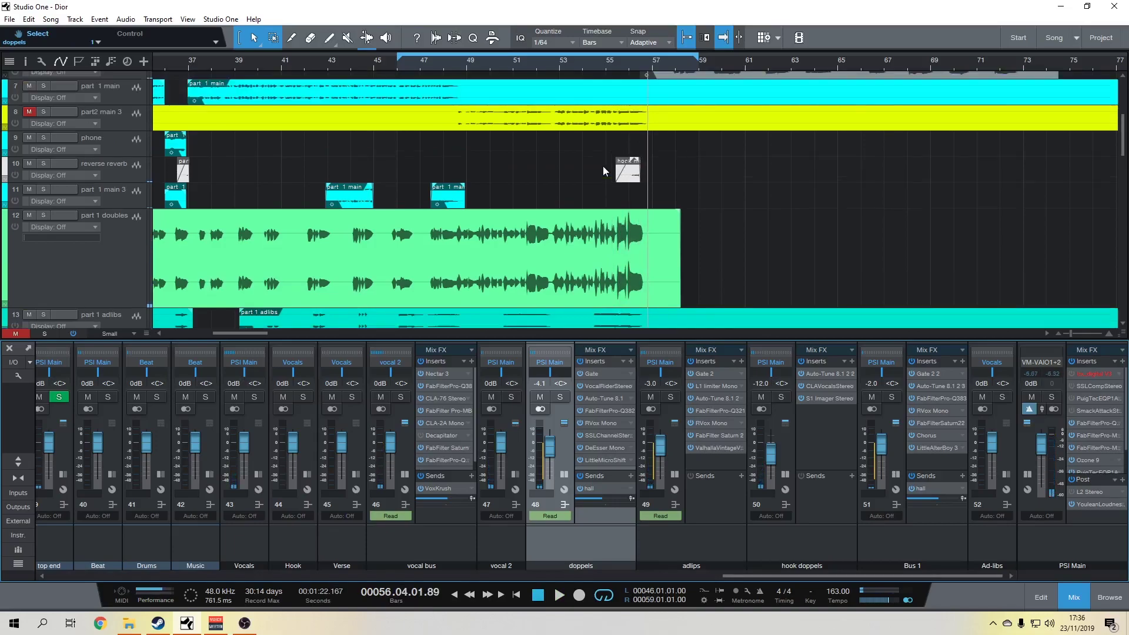
click(471, 66)
key(e)
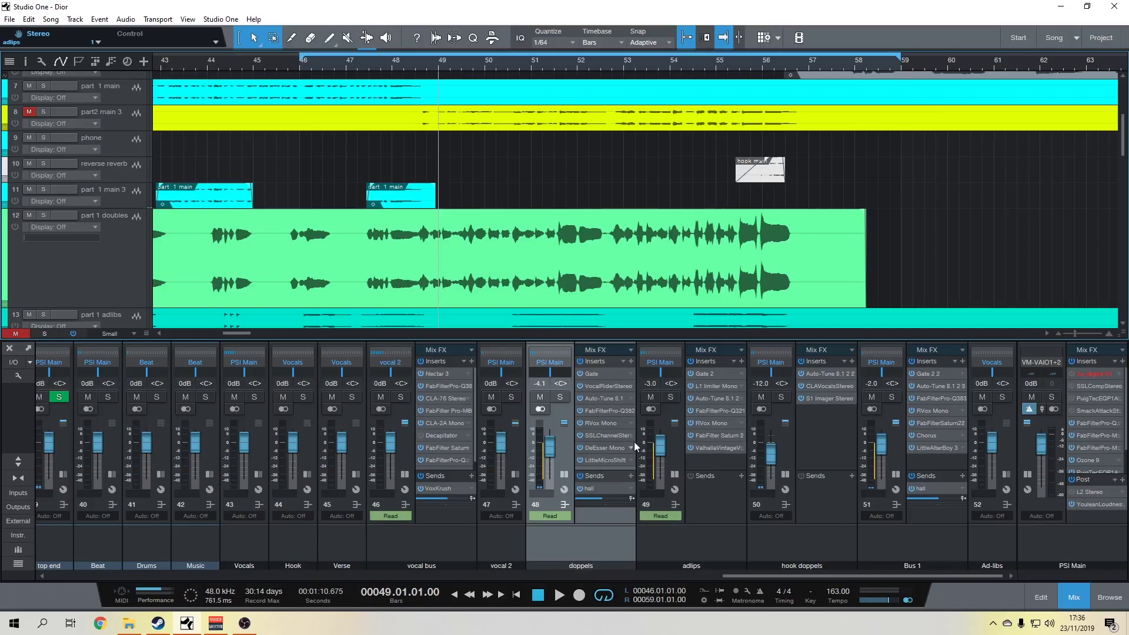
scroll(523, 78, down, 3)
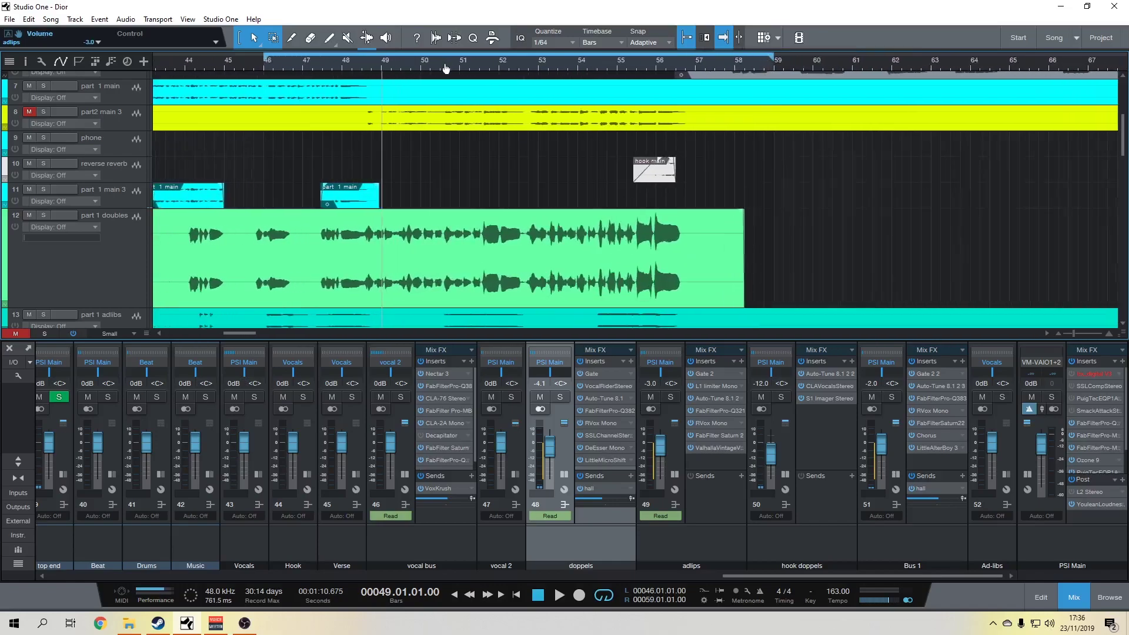
click(581, 459)
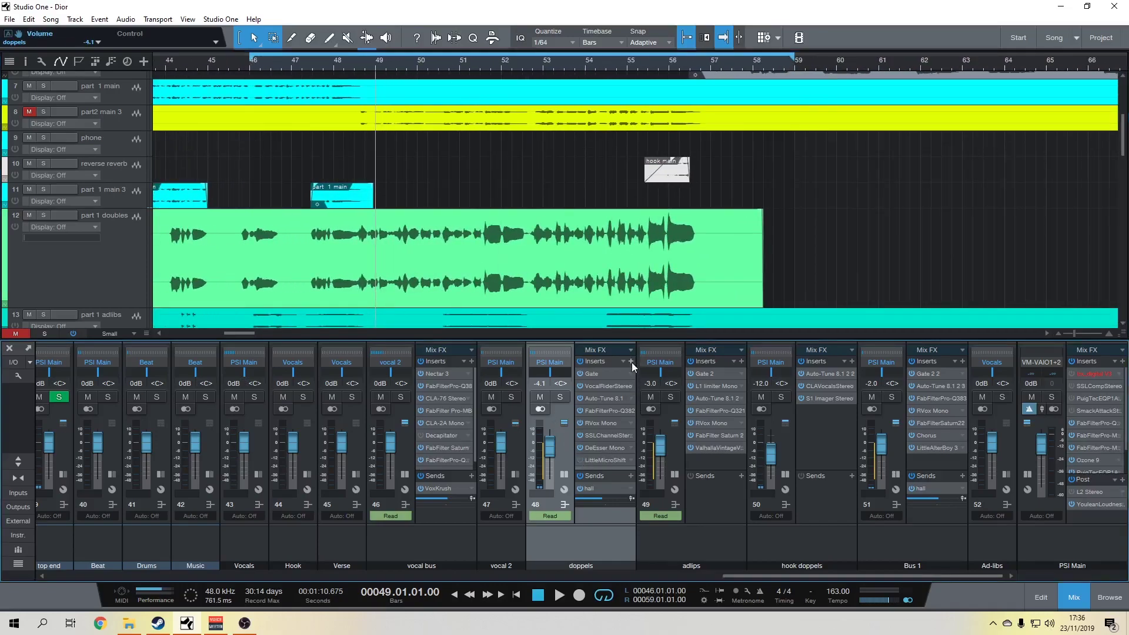
click(631, 362)
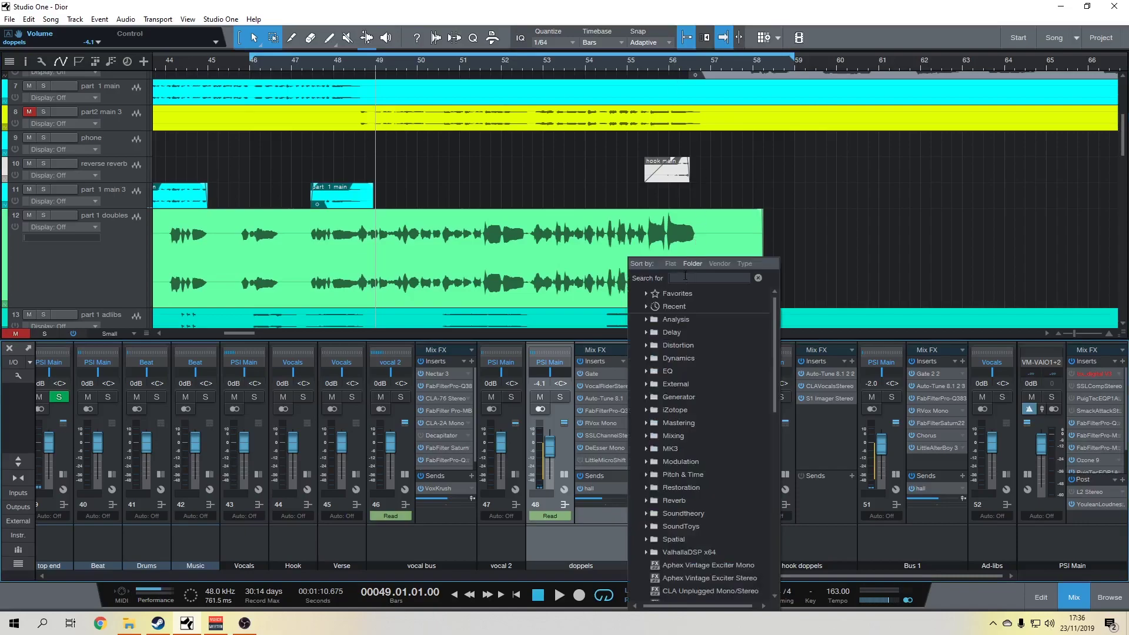
text(choru)
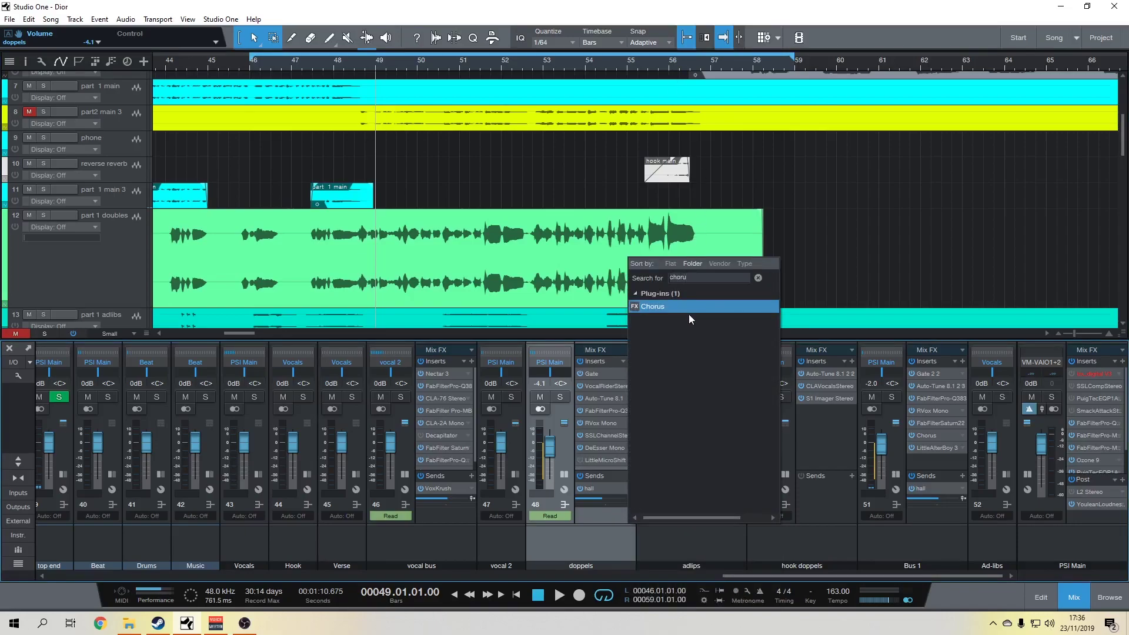
click(690, 308)
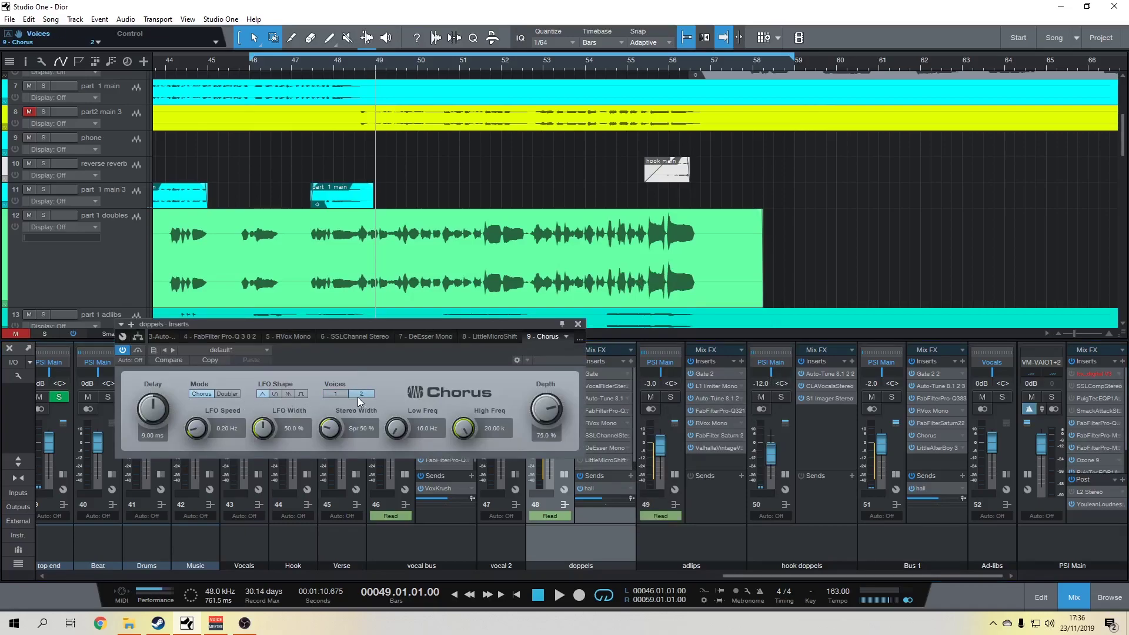
- Set the Chorus plug-in to Doubler mode, start playback from bar 49 and solo the doppels channel
click(229, 393)
drag(414, 324, 318, 294)
scroll(625, 458, down, 1)
key(space)
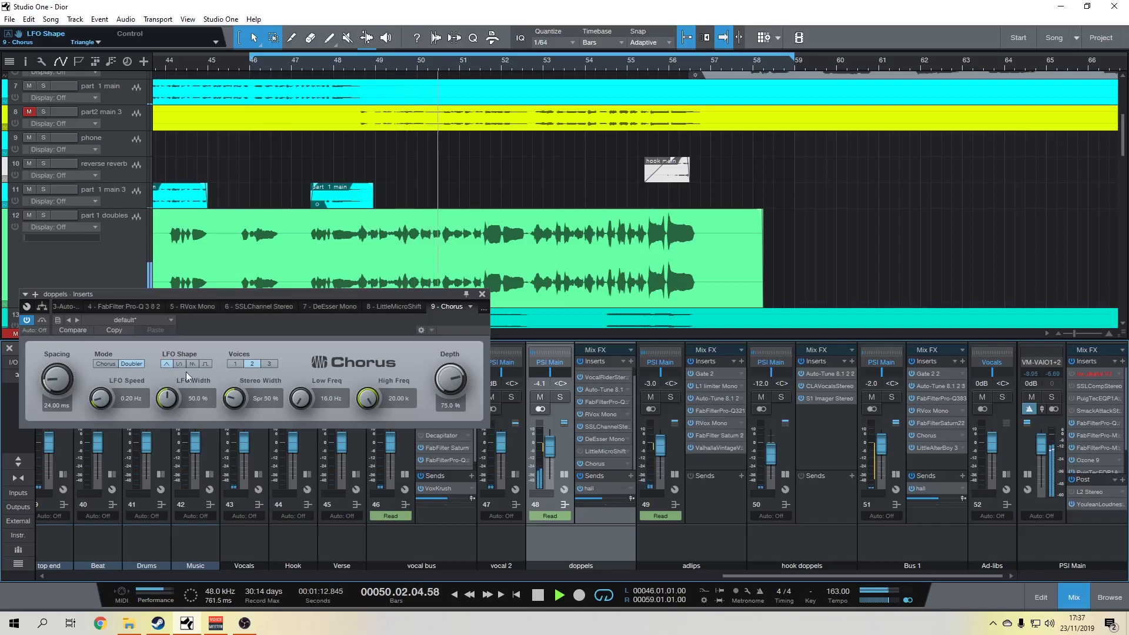
click(560, 397)
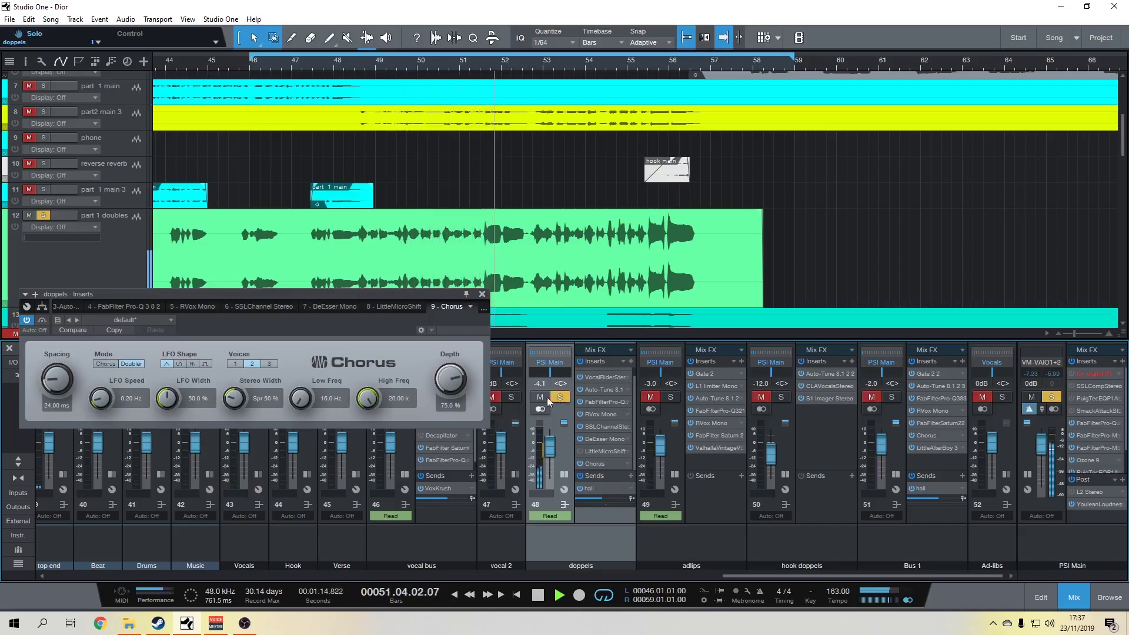
- Alternate the plug-in between Chorus and Doubler modes while replaying the doubles, leaving it in Chorus mode
click(106, 364)
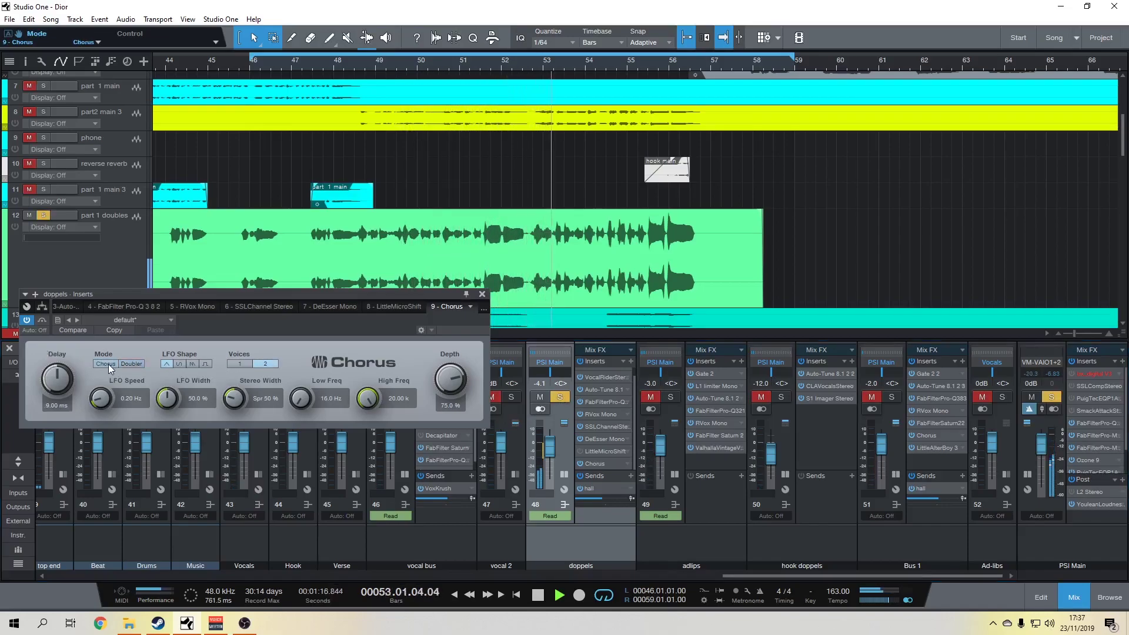
click(138, 365)
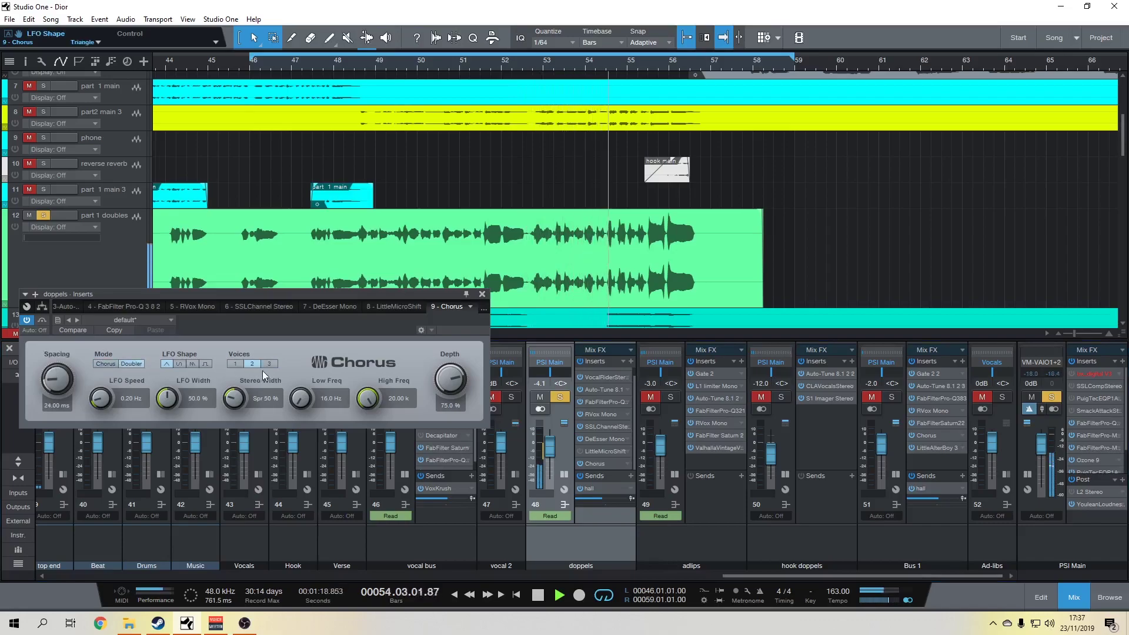
click(412, 95)
click(107, 364)
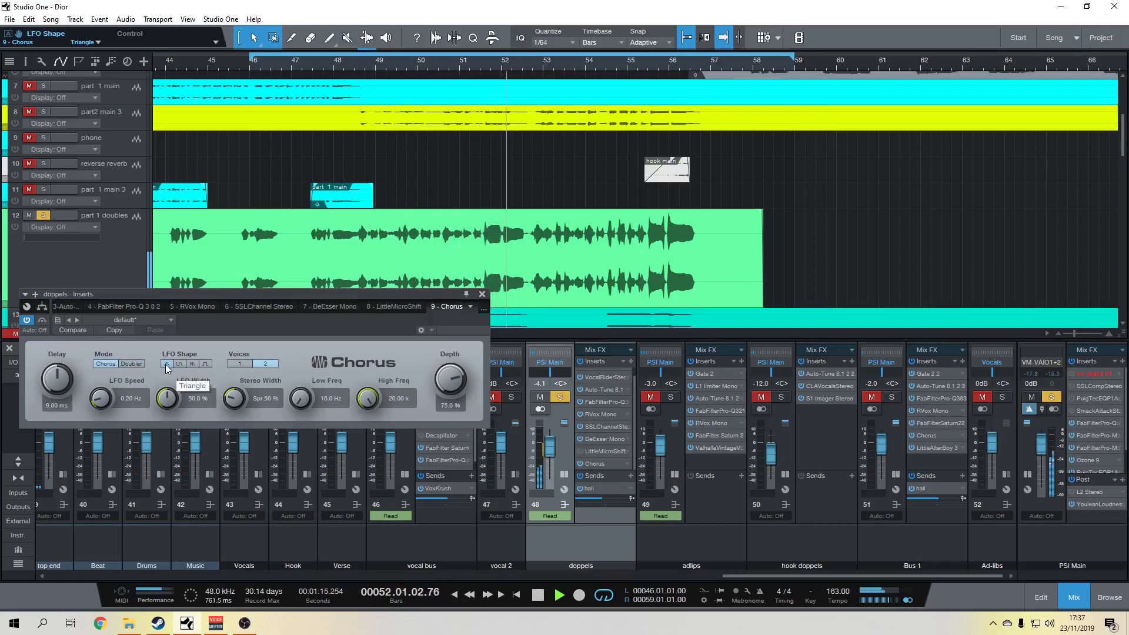
- Toggle the Chorus bypass on and off to compare the doubles, and stop playback
click(43, 320)
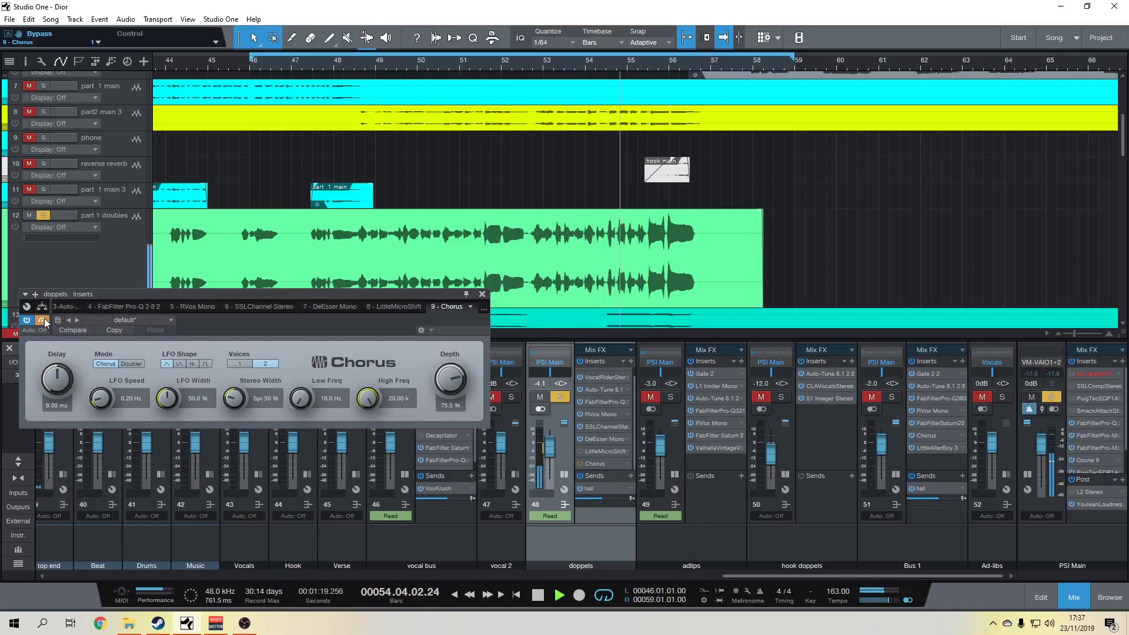
click(44, 318)
key(space)
scroll(718, 231, down, 1)
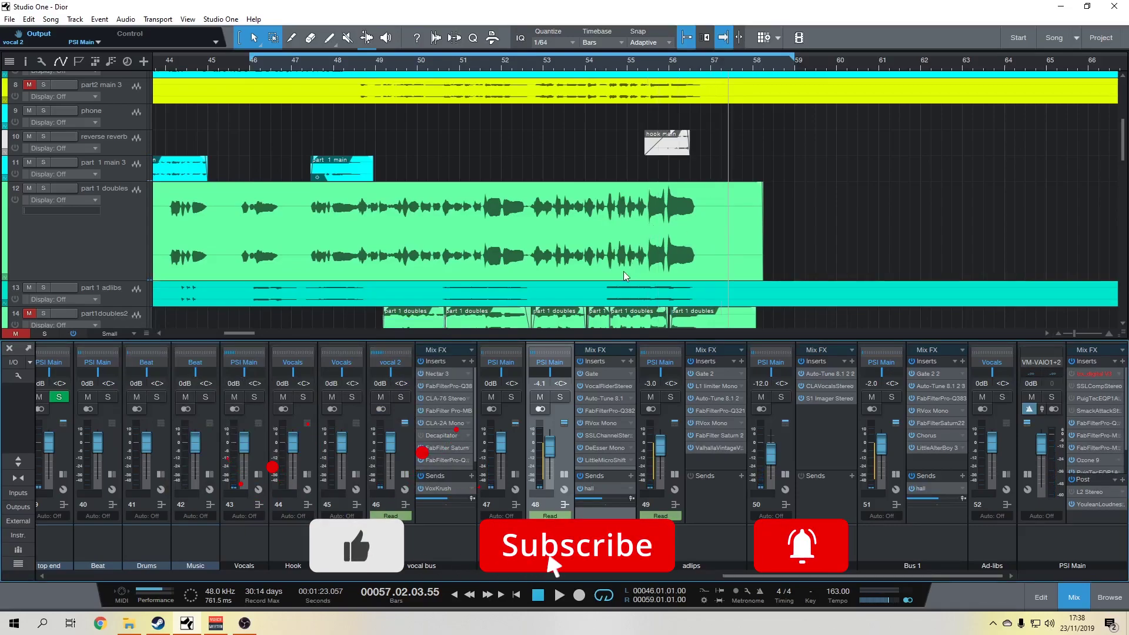
scroll(620, 273, up, 2)
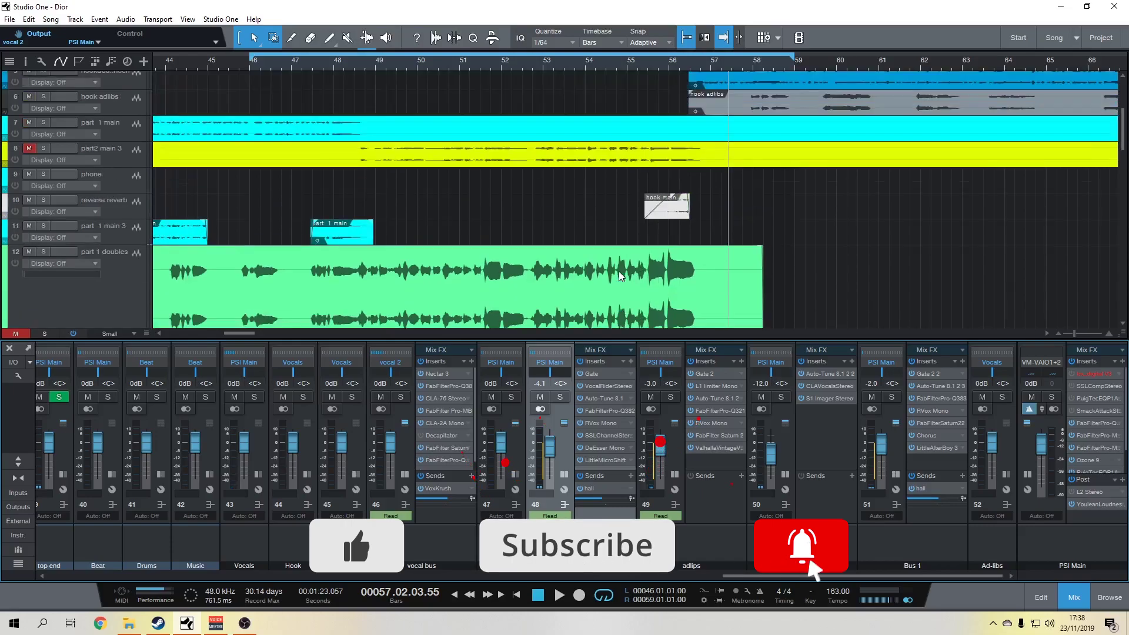